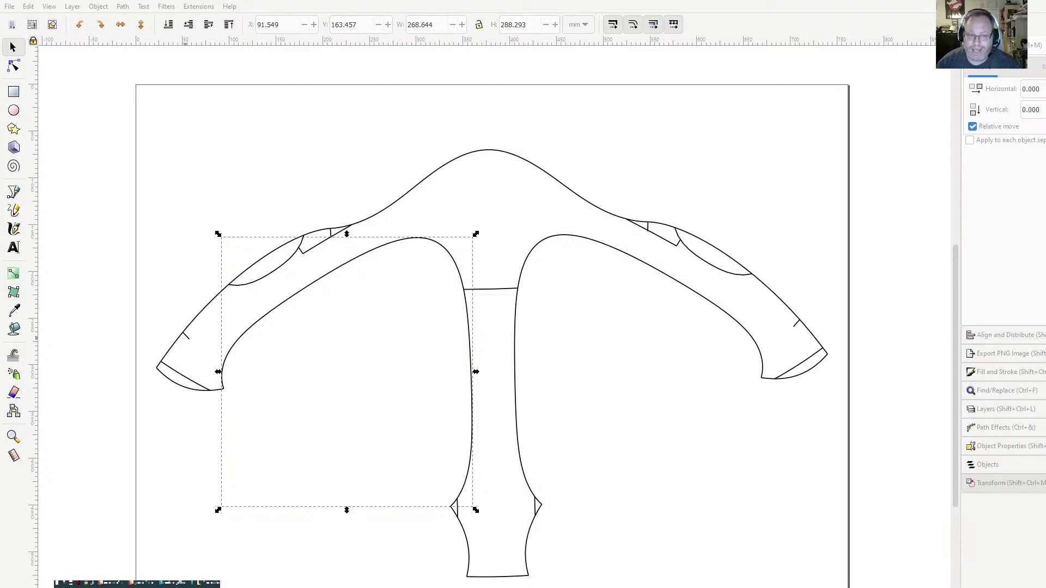
- Inspect the short registration marks along the outer edge of the pattern's left arm
left_click(185, 342)
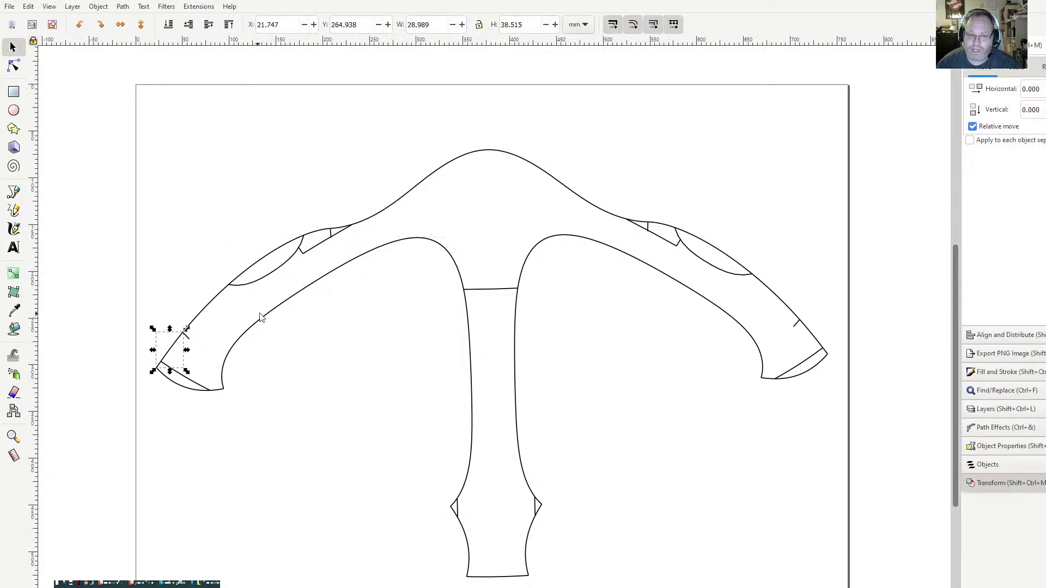
left_click(186, 340)
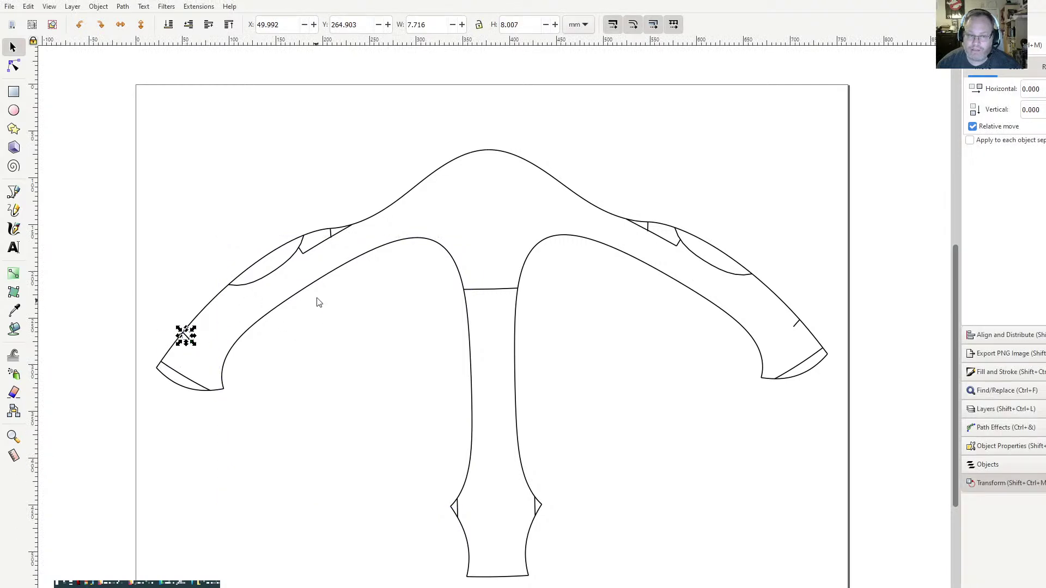
left_click(330, 233)
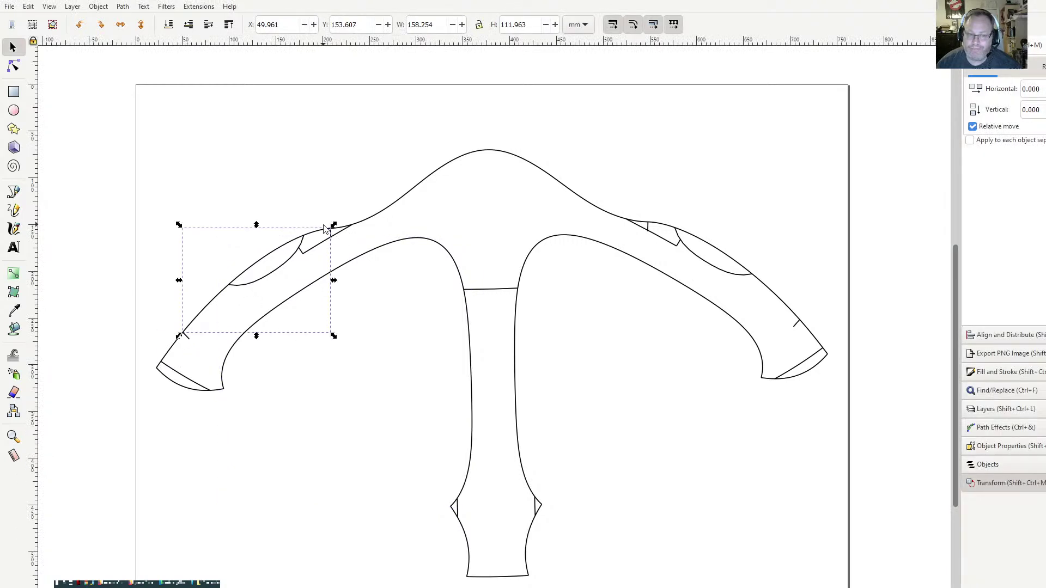
scroll(324, 230, "up", 6)
scroll(327, 234, "up", 2)
left_click(441, 351)
scroll(443, 348, "down", 7)
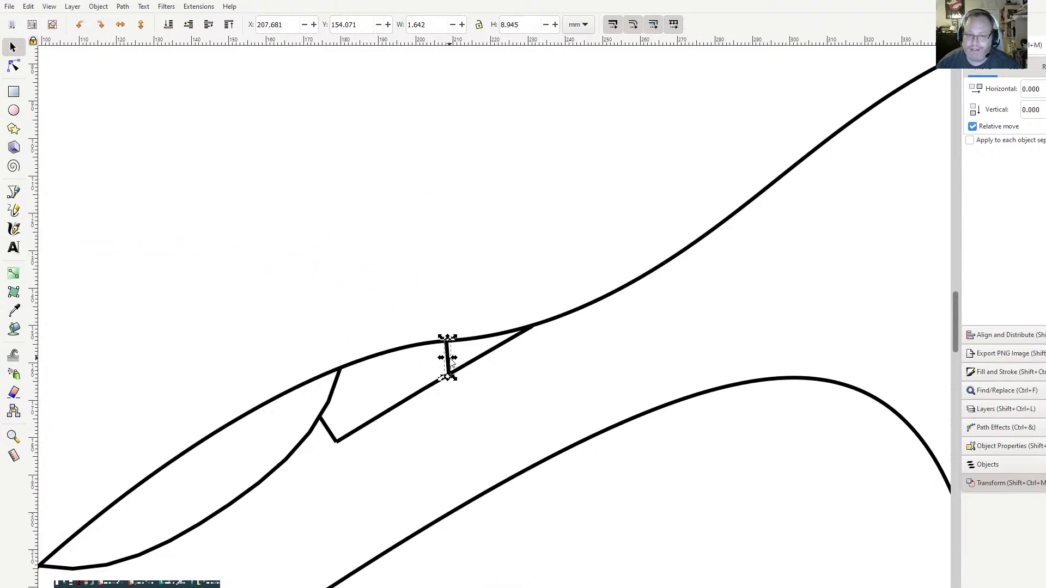
scroll(240, 523, "up", 3)
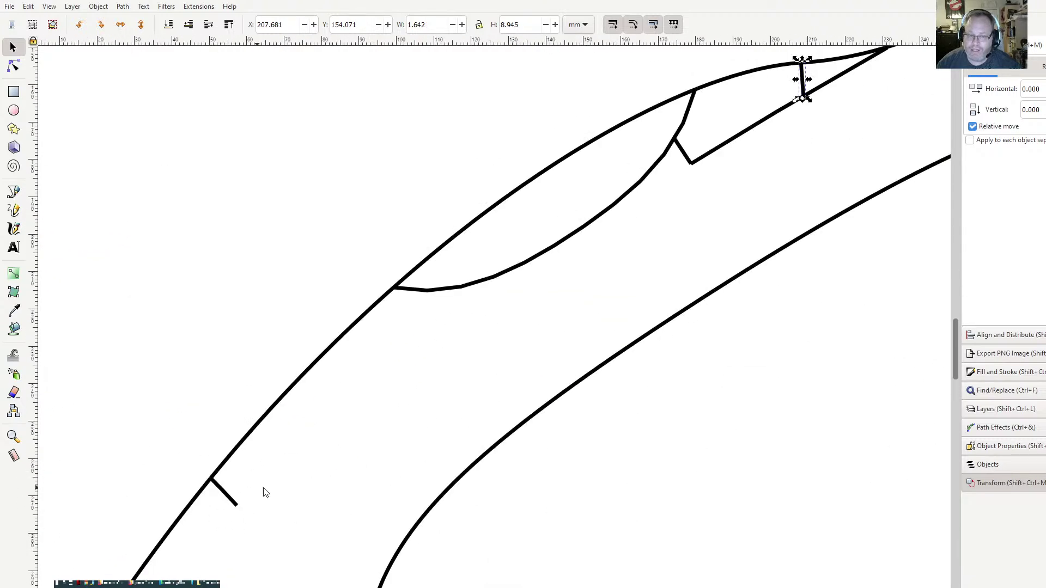
scroll(549, 171, "down", 3)
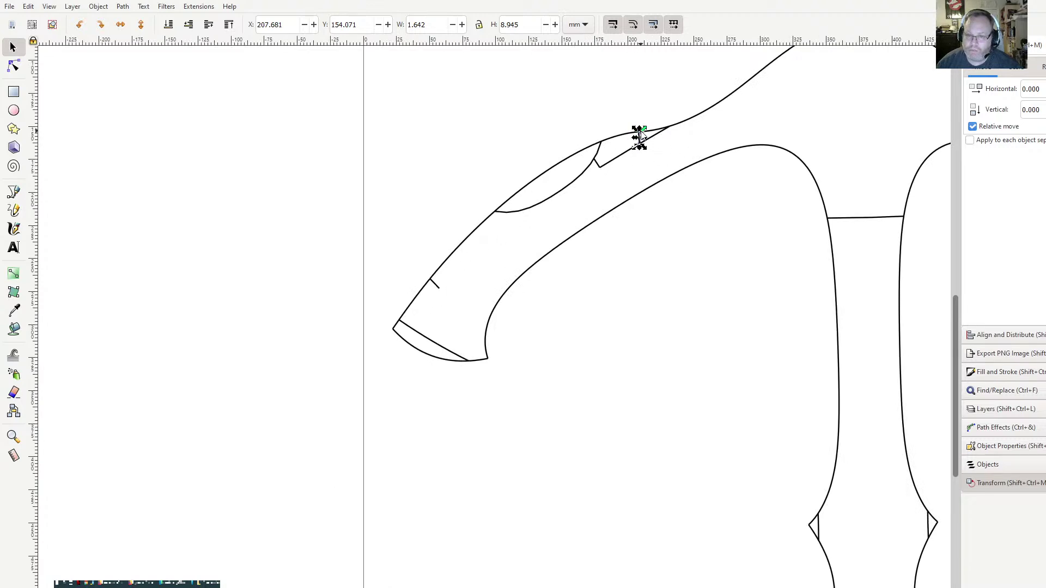
- Examine the right arm, the top curve and the central stem of the pattern outline
scroll(602, 417, "up", 1)
scroll(654, 523, "down", 1)
scroll(714, 490, "down", 5)
scroll(714, 491, "right", 10)
scroll(700, 263, "up", 10)
scroll(700, 263, "right", 1)
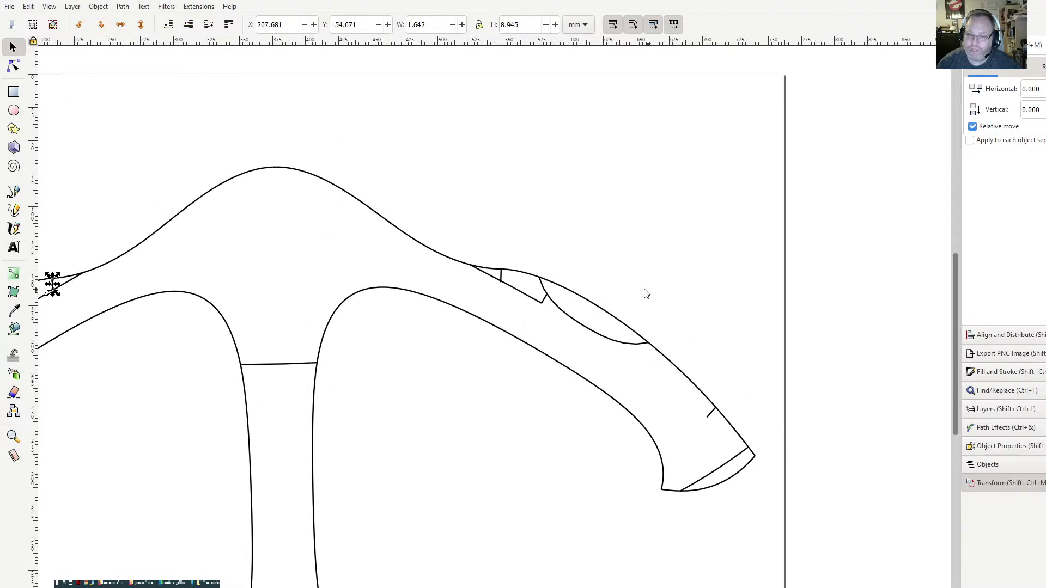
left_click_drag(481, 194, 757, 168)
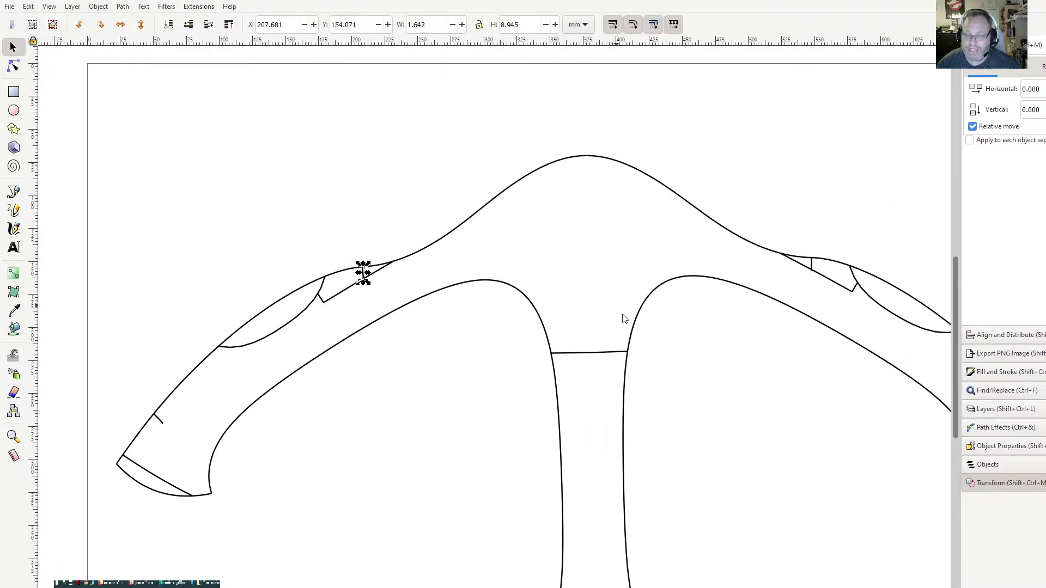
left_click_drag(460, 437, 509, 325)
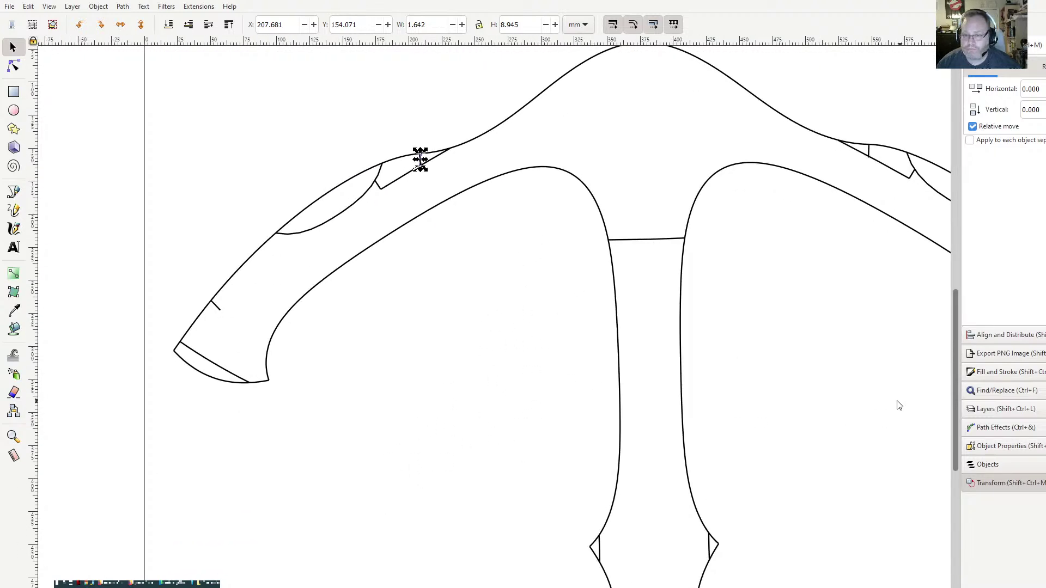
left_click_drag(903, 407, 771, 386)
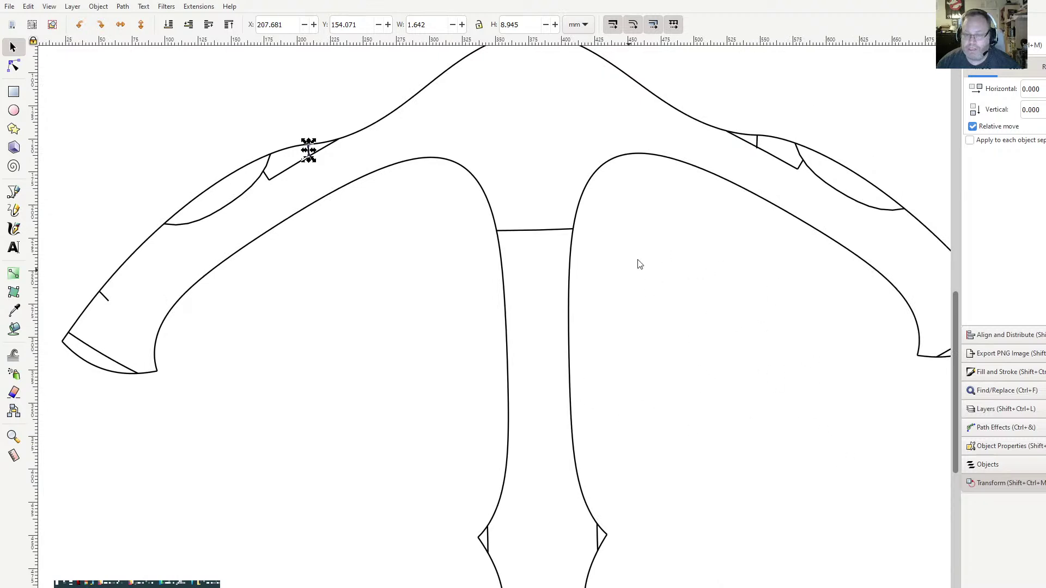
left_click_drag(394, 320, 514, 366)
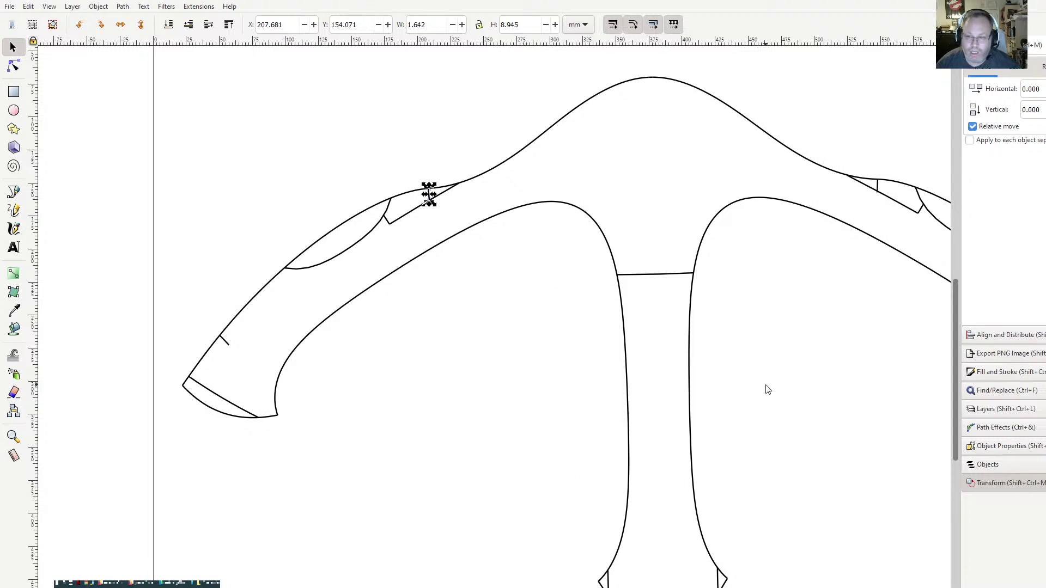
- Copy the left inner curve in place onto the Working layer and hide the Reference layer
key("shift+ctrl+l")
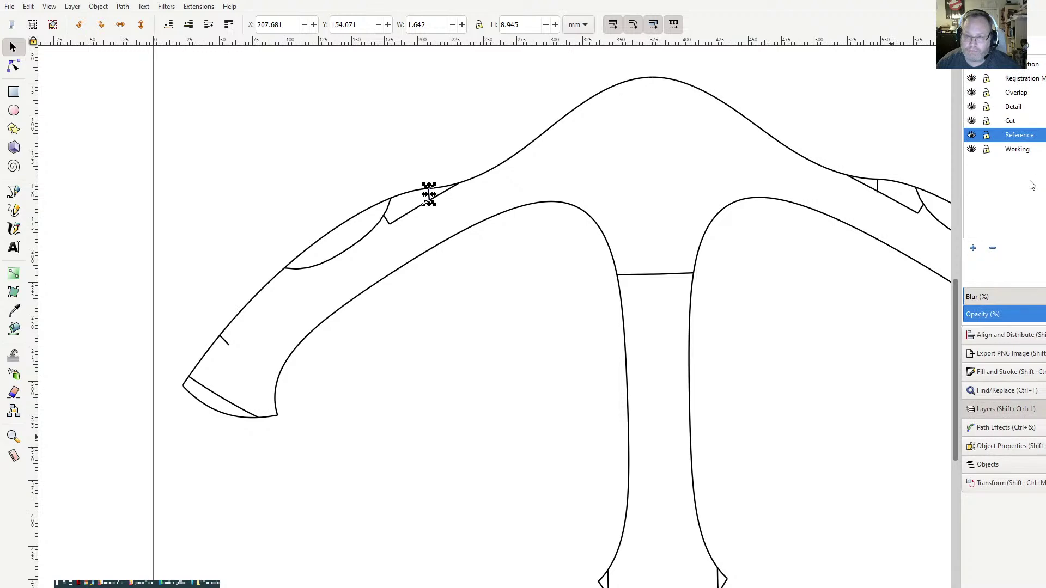
left_click(502, 322)
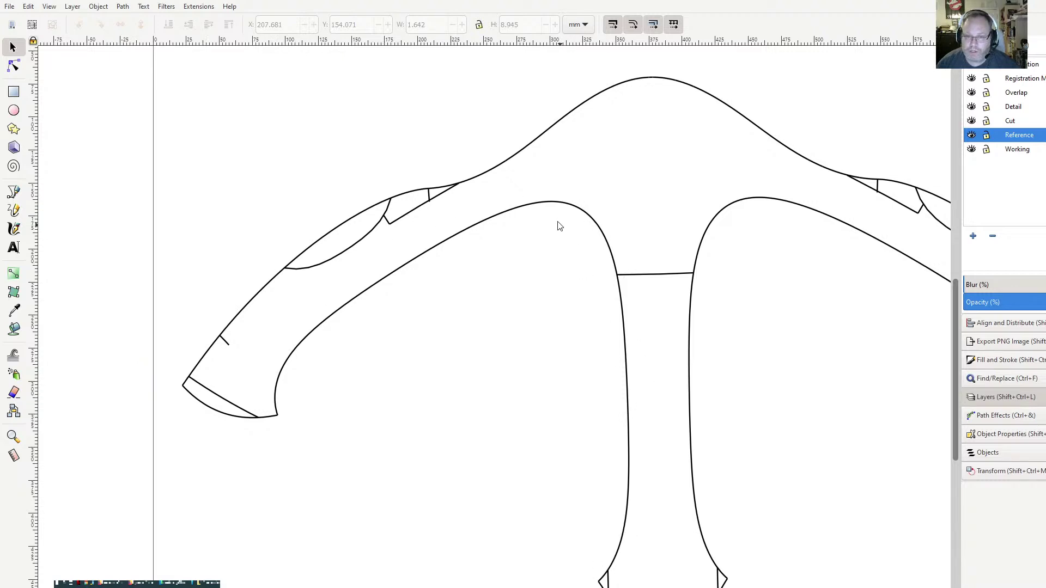
left_click(544, 205)
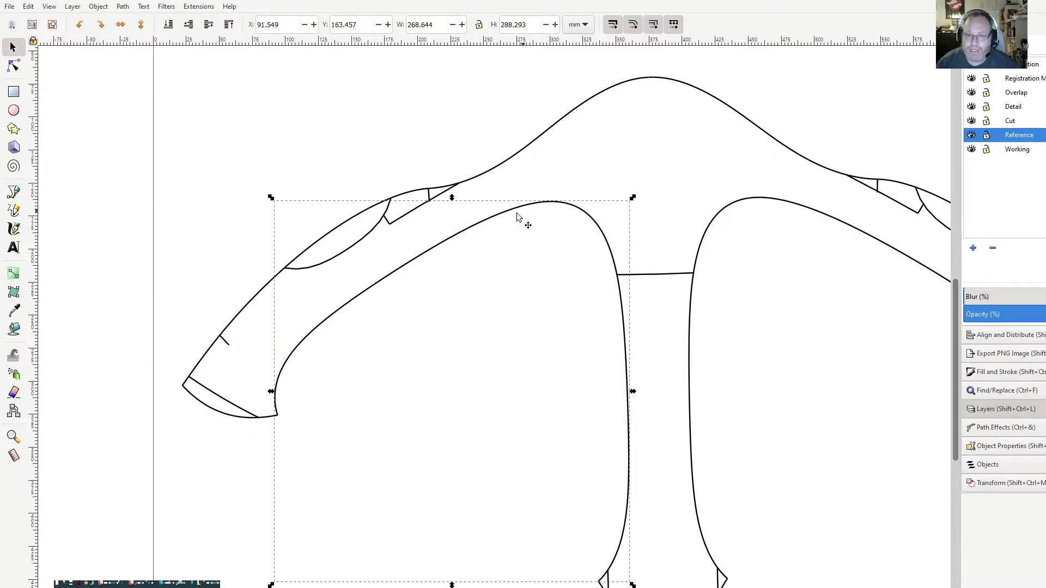
left_click(509, 261)
left_click(509, 213)
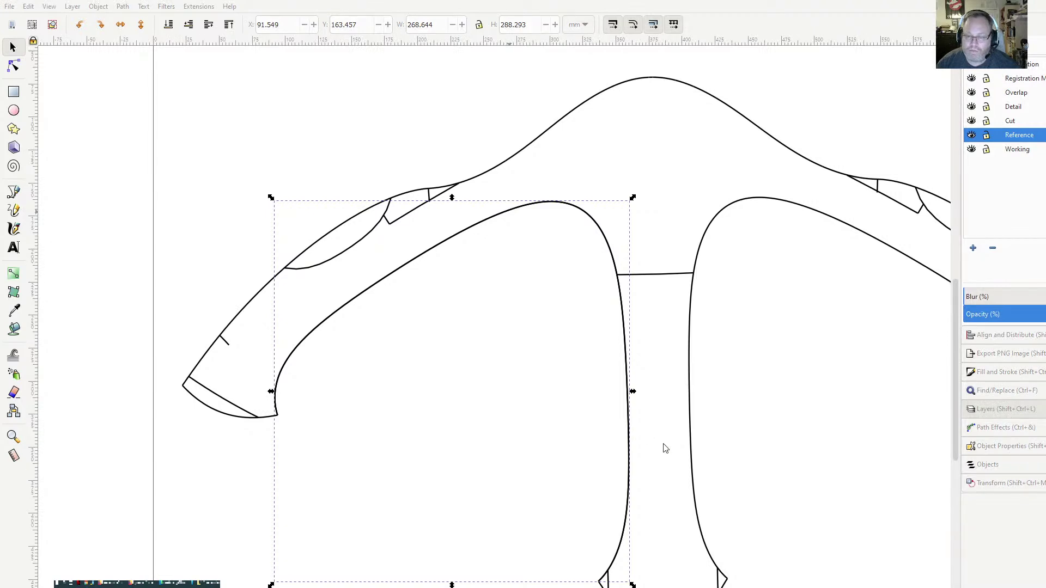
left_click(973, 143)
left_click(971, 136)
left_click(972, 149)
left_click(972, 136)
left_click(972, 136)
left_click(972, 150)
left_click(299, 404)
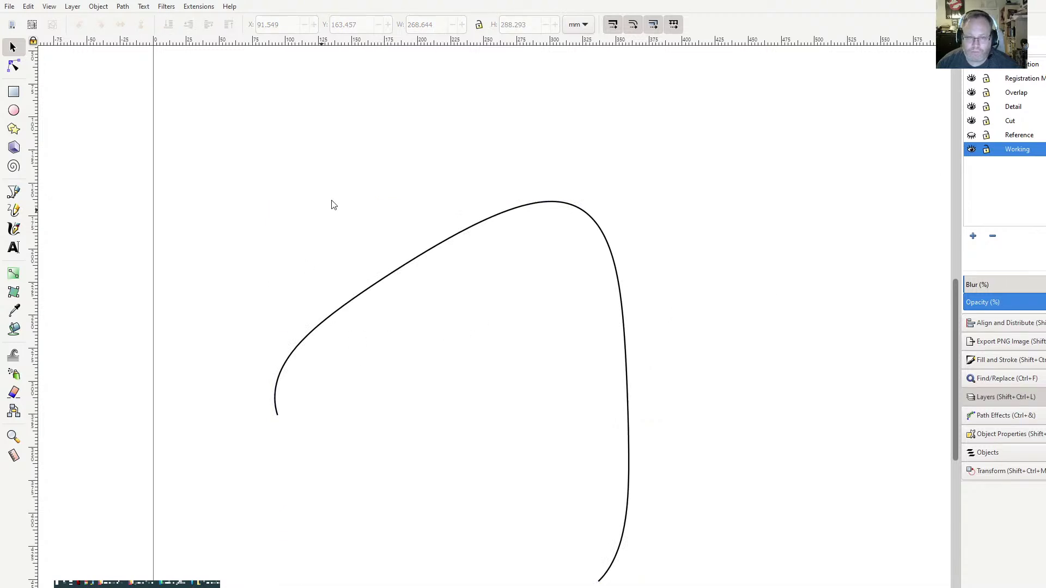
- Measure the left curve's path length in millimetres and undo the measurement label
left_click(531, 203)
left_click(207, 9)
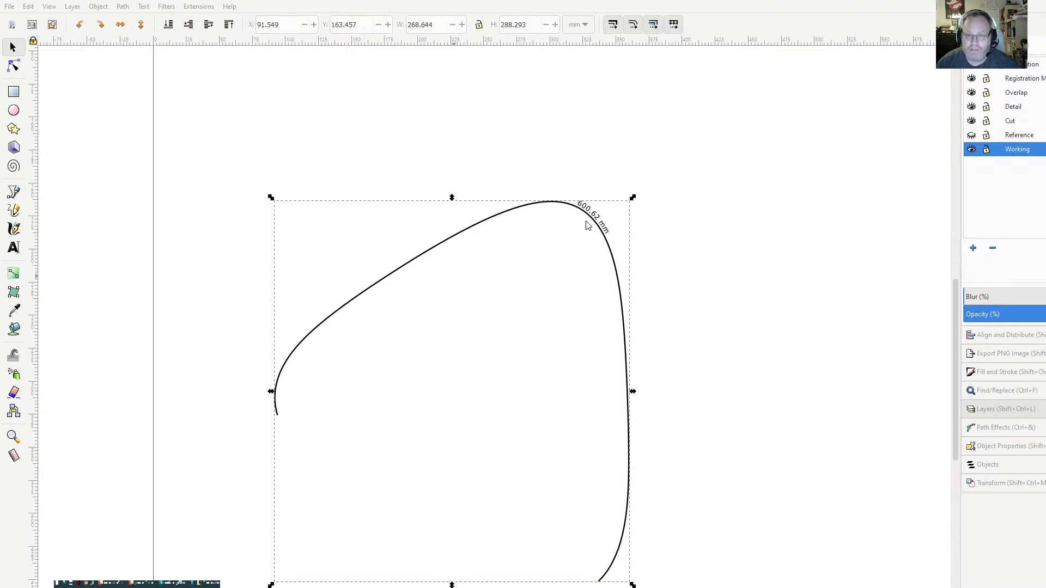
key("ctrl+z")
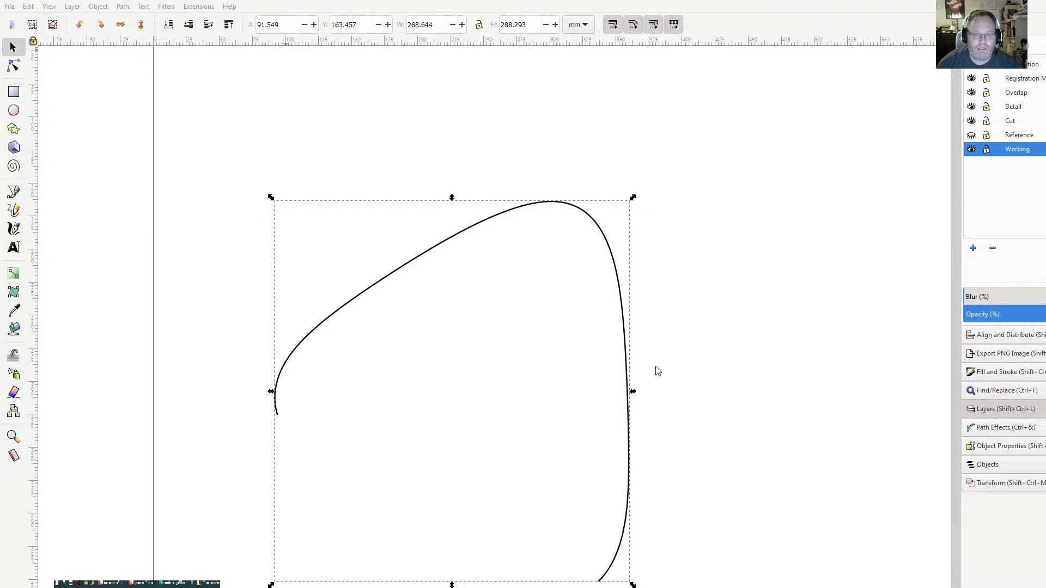
left_click(714, 551)
key("ctrl+a")
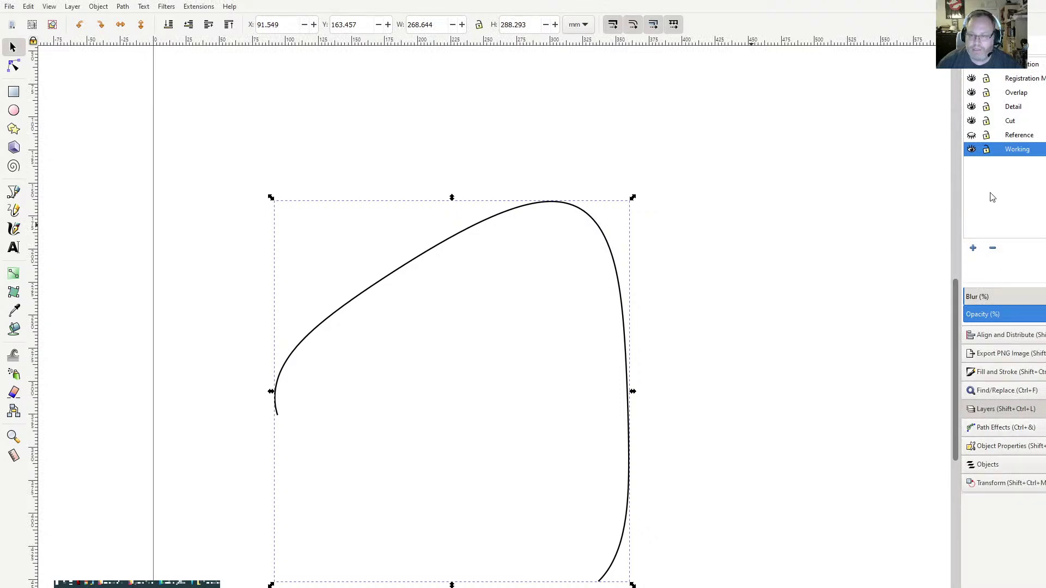
- Show the Reference layer, copy the right inner curve in place onto the Working layer, and hide Reference again
left_click(971, 135)
left_click_drag(871, 349, 769, 364)
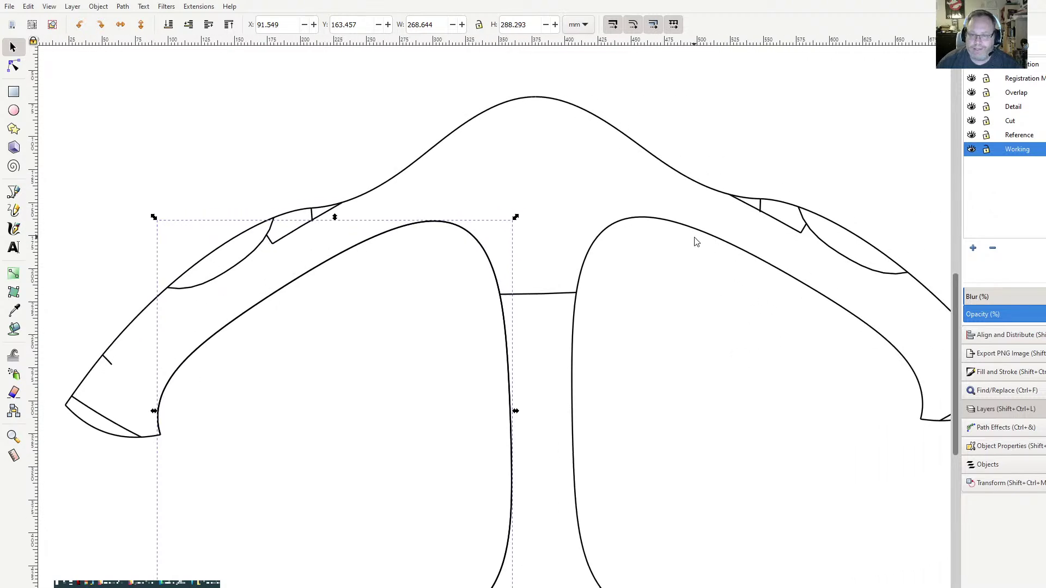
left_click(695, 232)
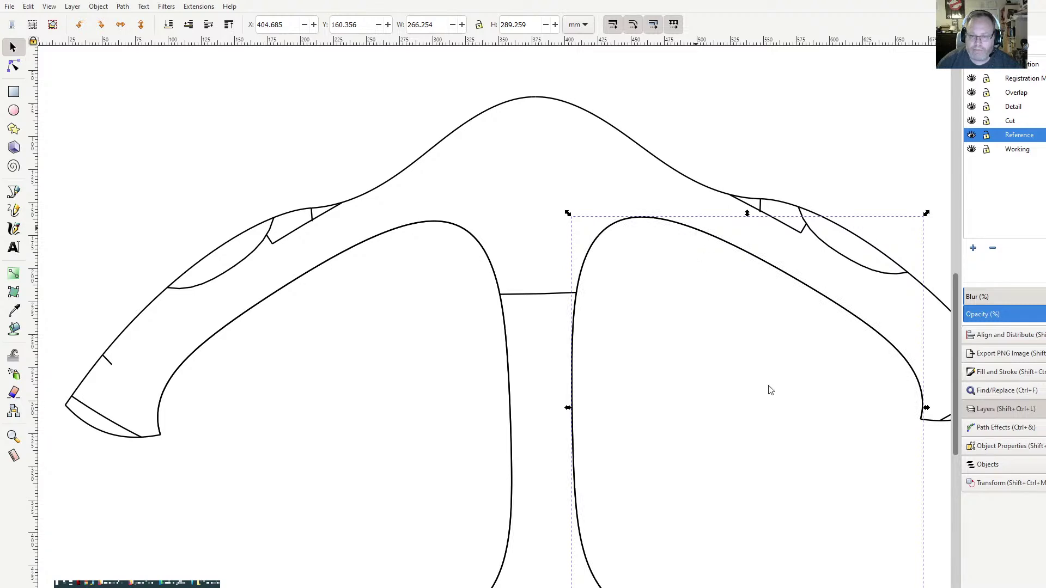
left_click(999, 150)
left_click(972, 135)
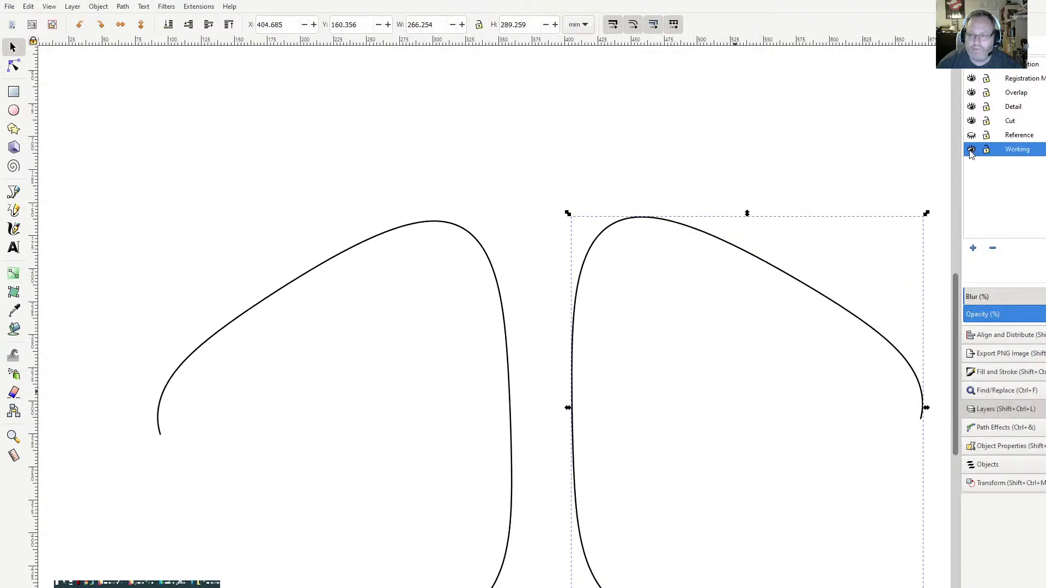
left_click(698, 232)
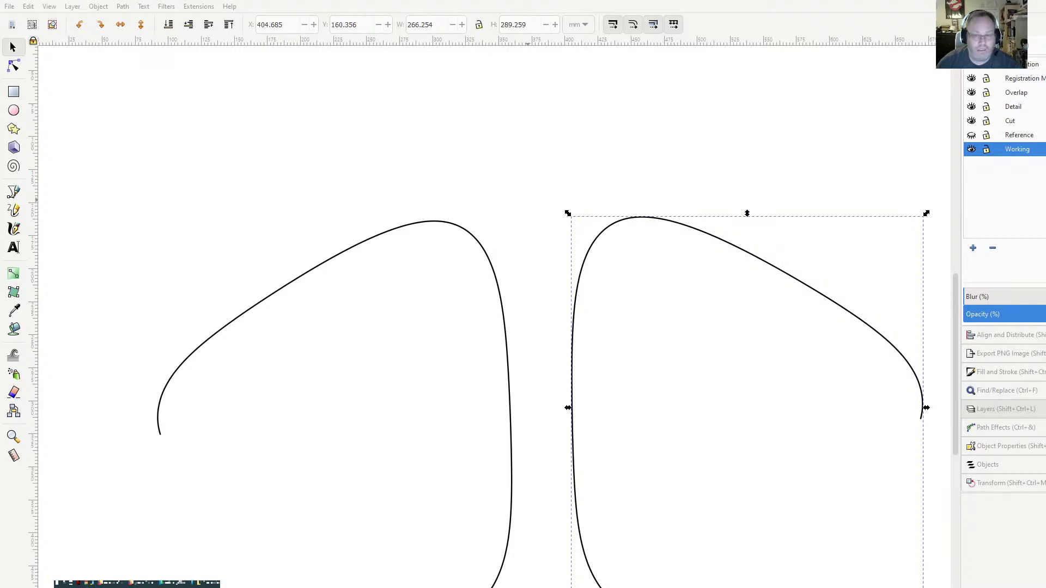
left_click(362, 321)
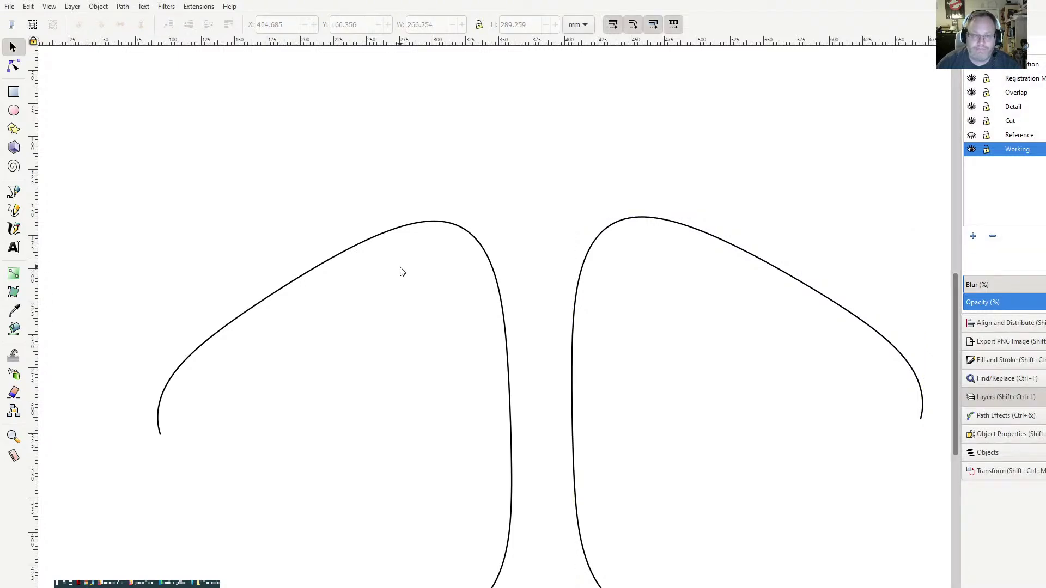
- Apply the Ruler path effect to the left curve with its unit set to mm
left_click(403, 231)
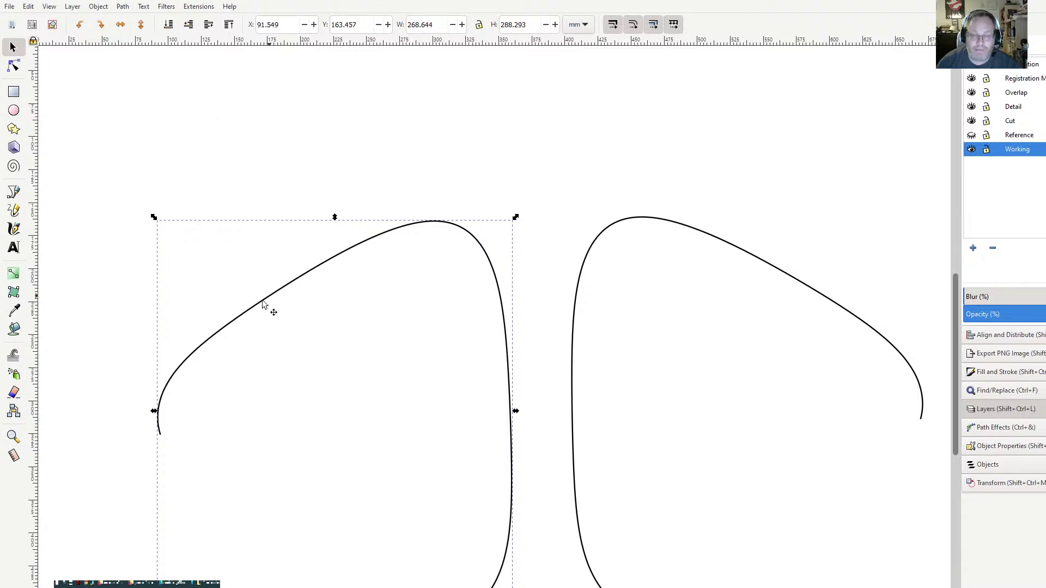
left_click(1023, 430)
left_click(986, 304)
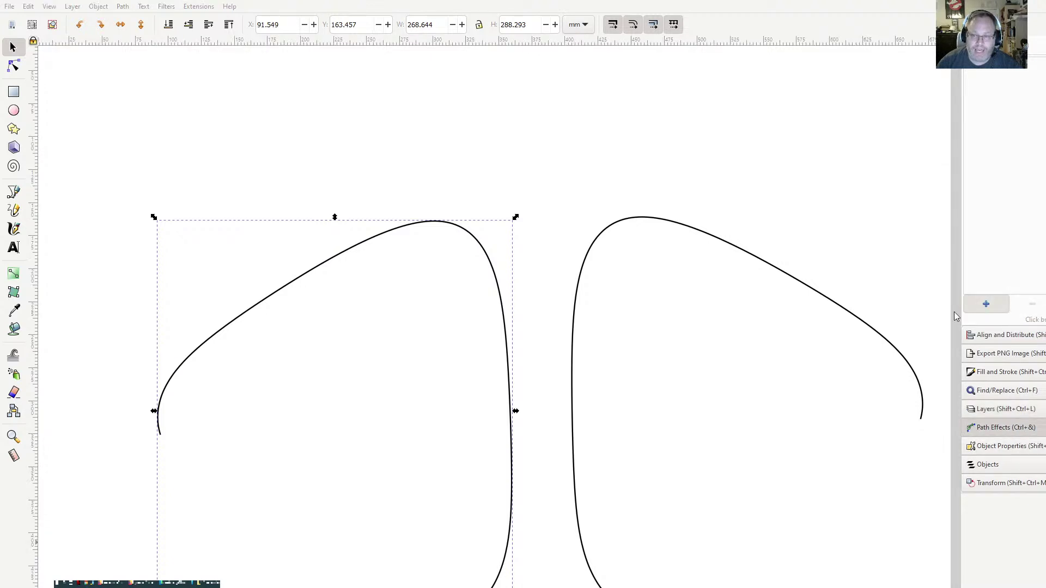
key("Return")
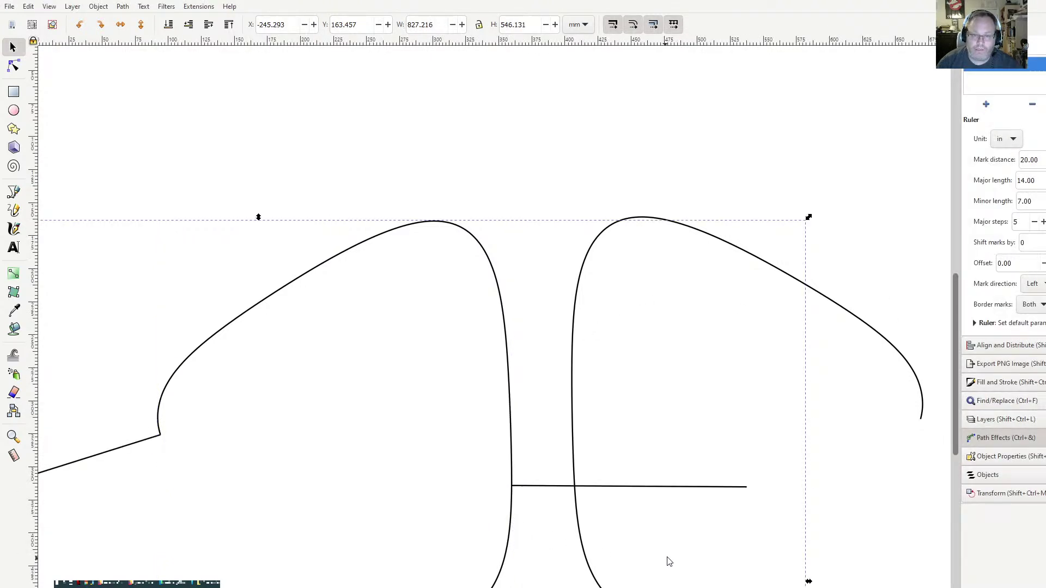
scroll(1012, 138, "up", 2)
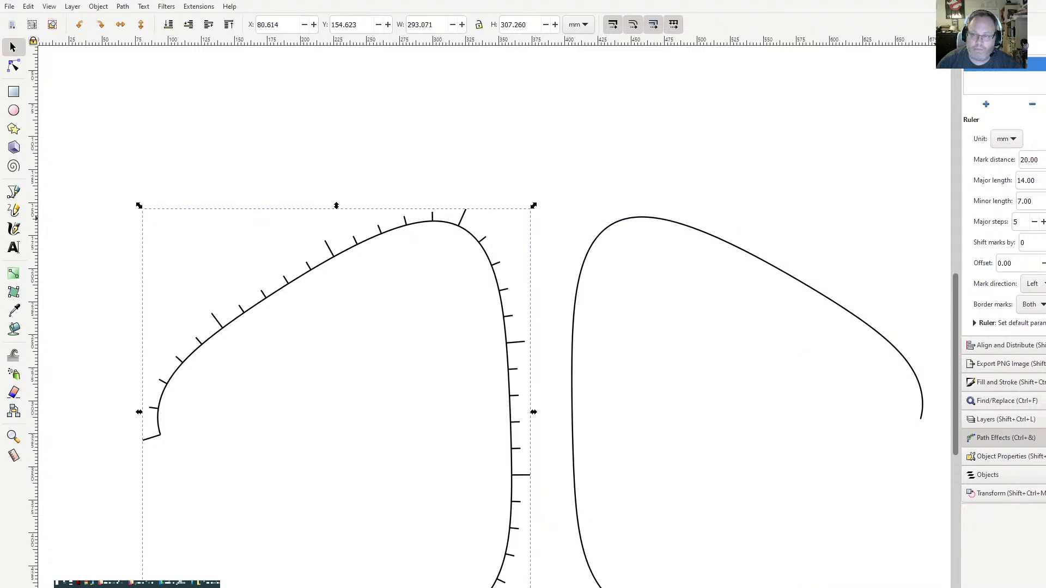
- Set the ruler's mark distance to 37.54 mm and both the major and minor mark lengths to 5 mm
key("Tab")
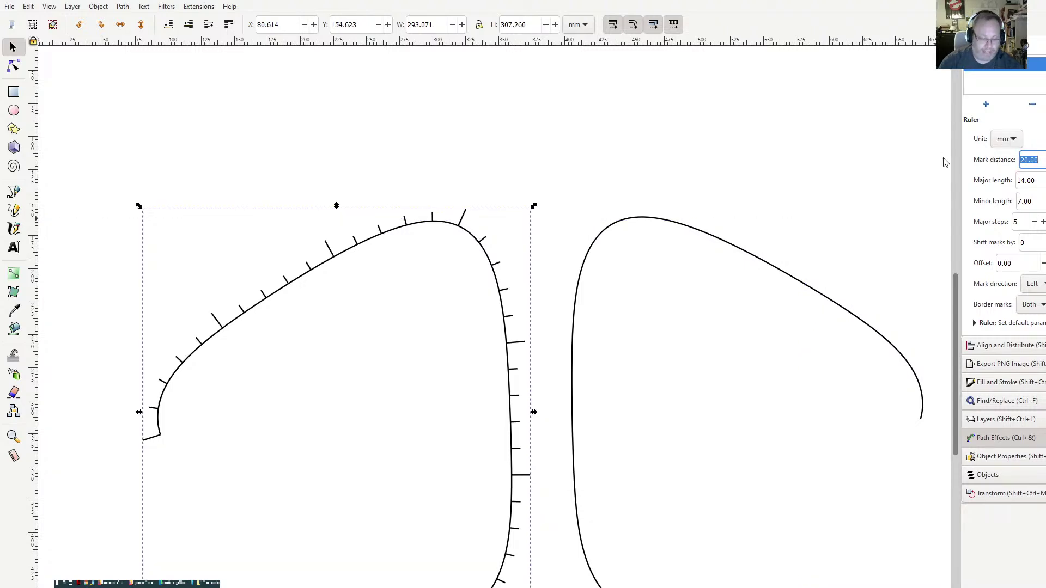
type("37.54")
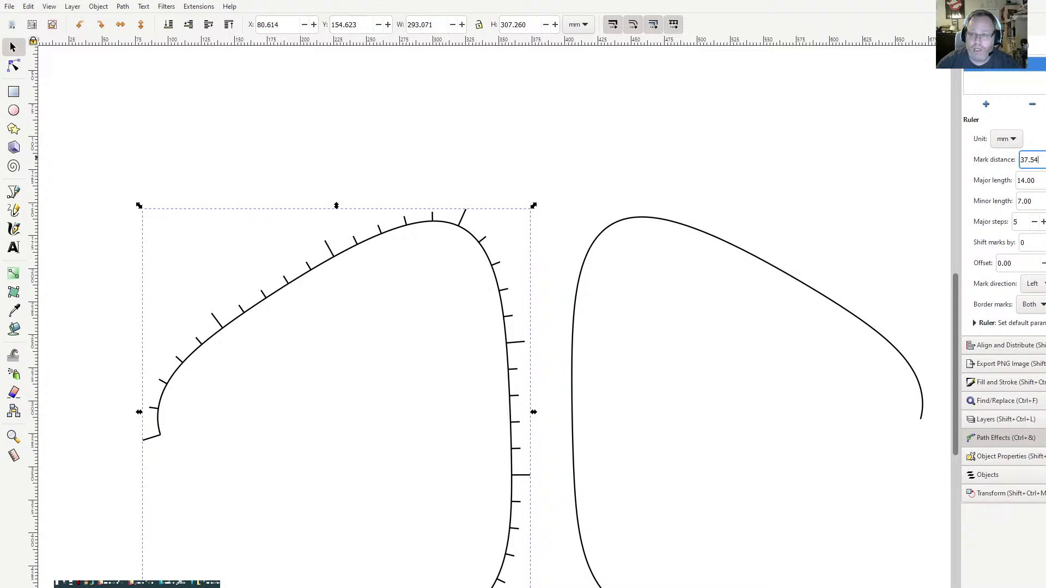
key("Tab")
type("5")
key("Tab")
type("5")
key("Return")
left_click(900, 175)
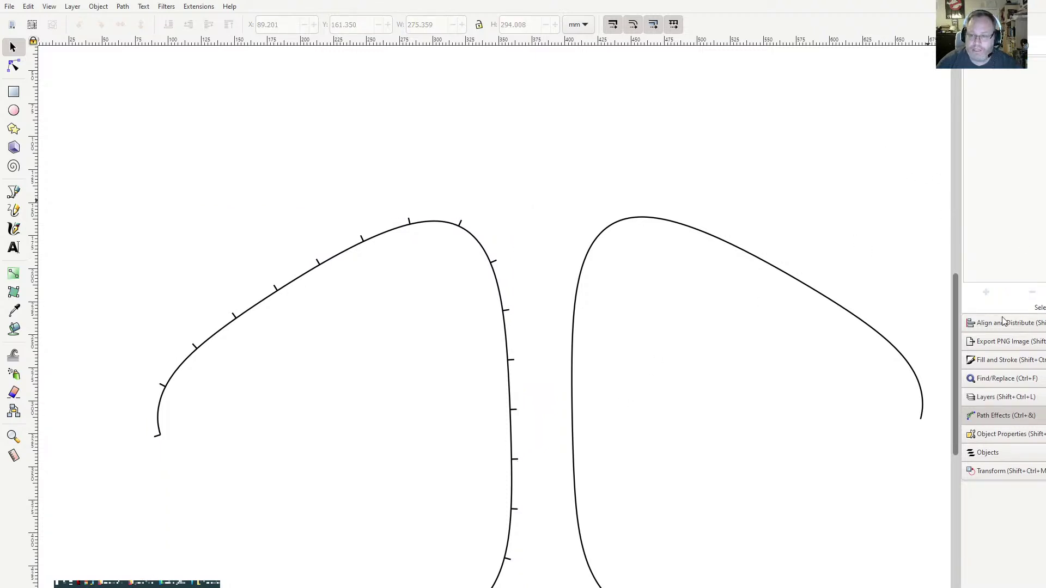
- Compare the left curve's ruler marks with the pattern by temporarily showing the Reference layer
left_click(507, 339)
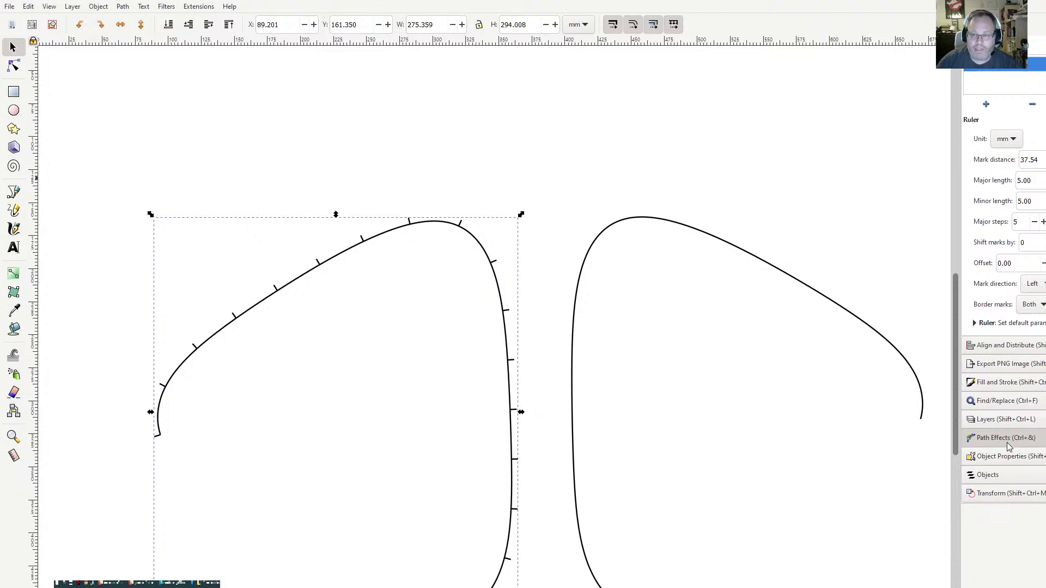
left_click(1003, 420)
left_click(976, 136)
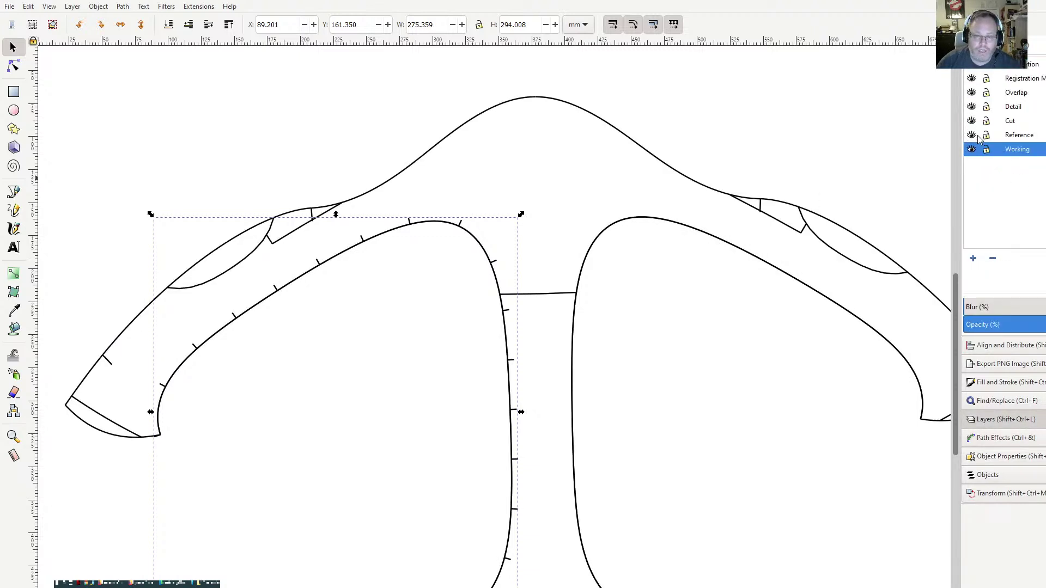
left_click(977, 137)
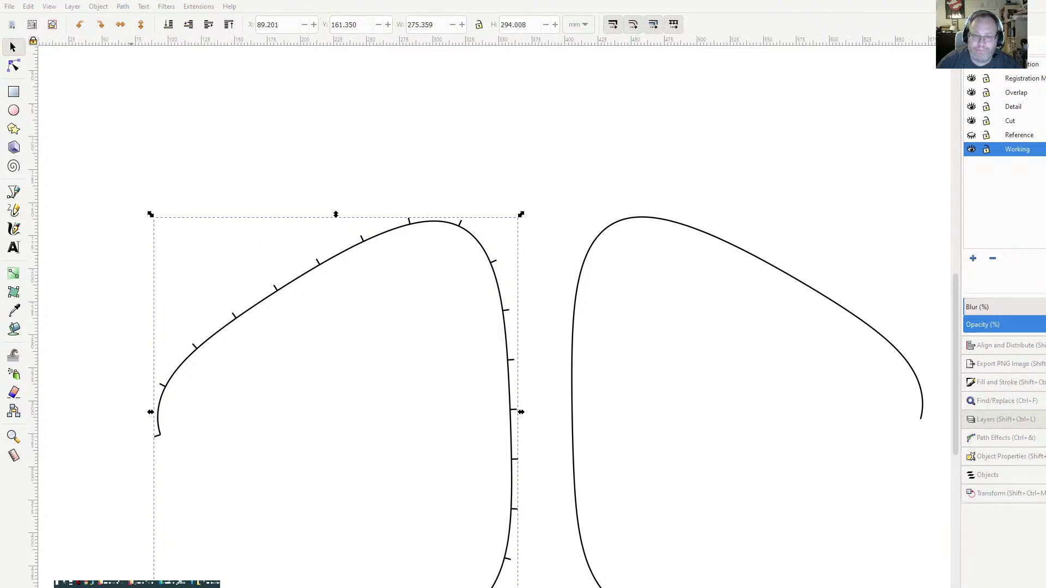
- Paste the copied curved pattern outlines over the left curve and clear the selection
left_click(419, 467)
key("ctrl+v")
key("Escape")
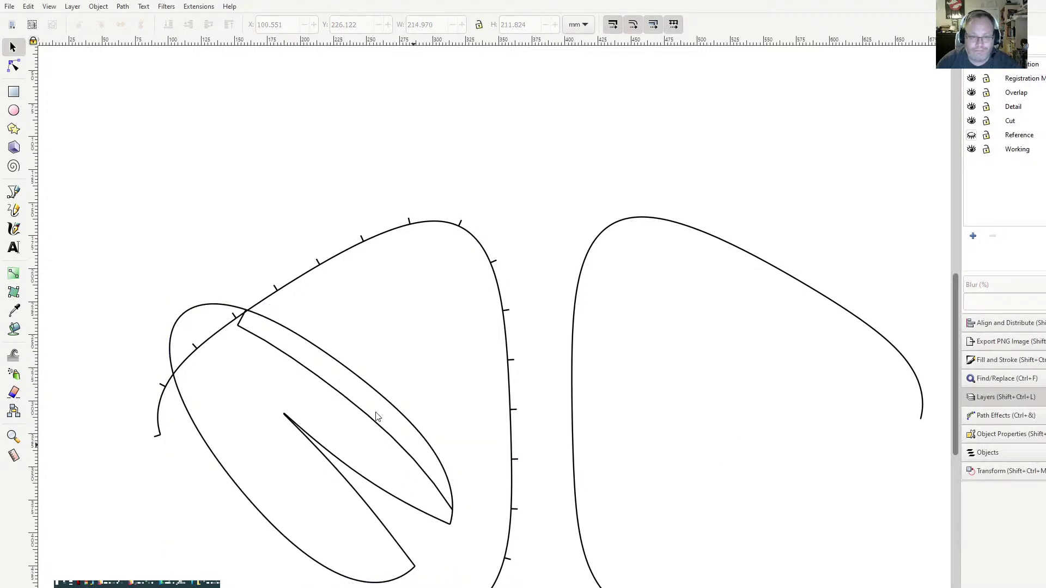
- Rotate the pasted pattern outline and move it inside the left curve so it stands clear of the ruler marks
left_click(388, 404)
key("bracketright")
key("bracketright")
key("bracketright")
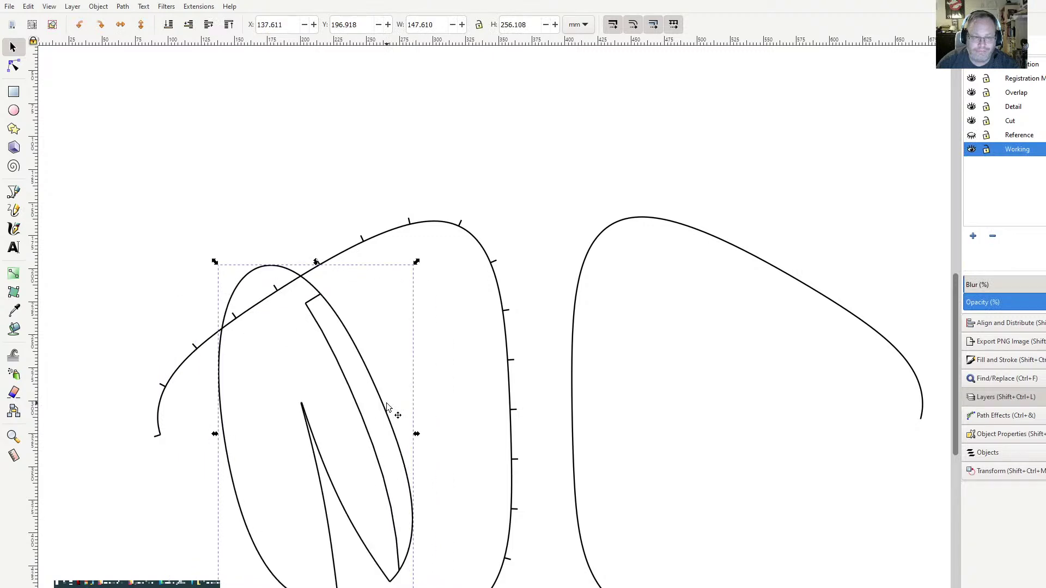
key("bracketright")
left_click_drag(394, 475, 445, 424)
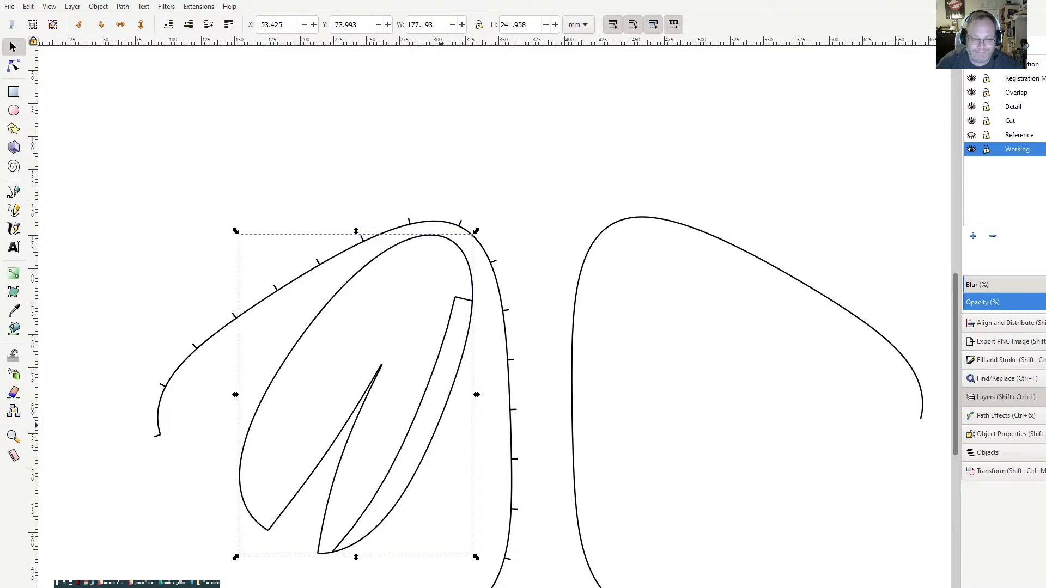
- Ungroup the pasted outline and delete its inner lines and short connecting segment, keeping only the outer oval curve
left_click(423, 507)
left_click(404, 455)
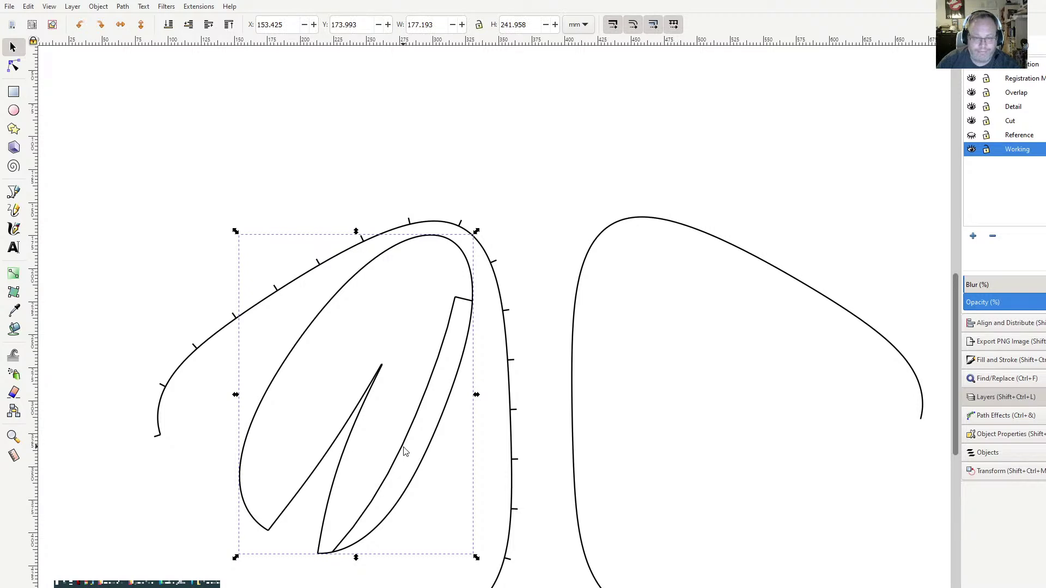
key("ctrl+shift+g")
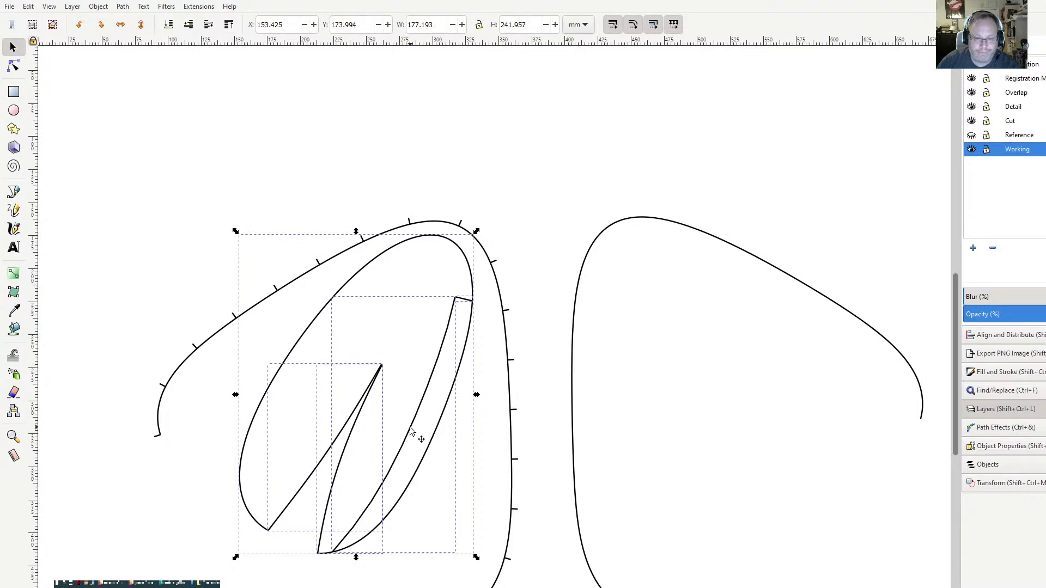
left_click(416, 560)
left_click(444, 355)
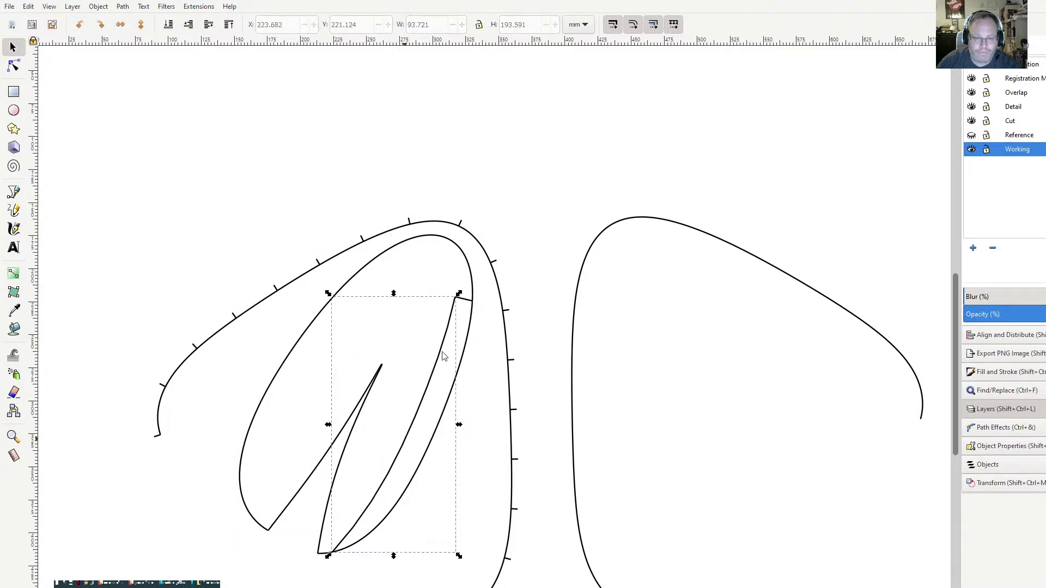
left_click(459, 297)
key("Delete")
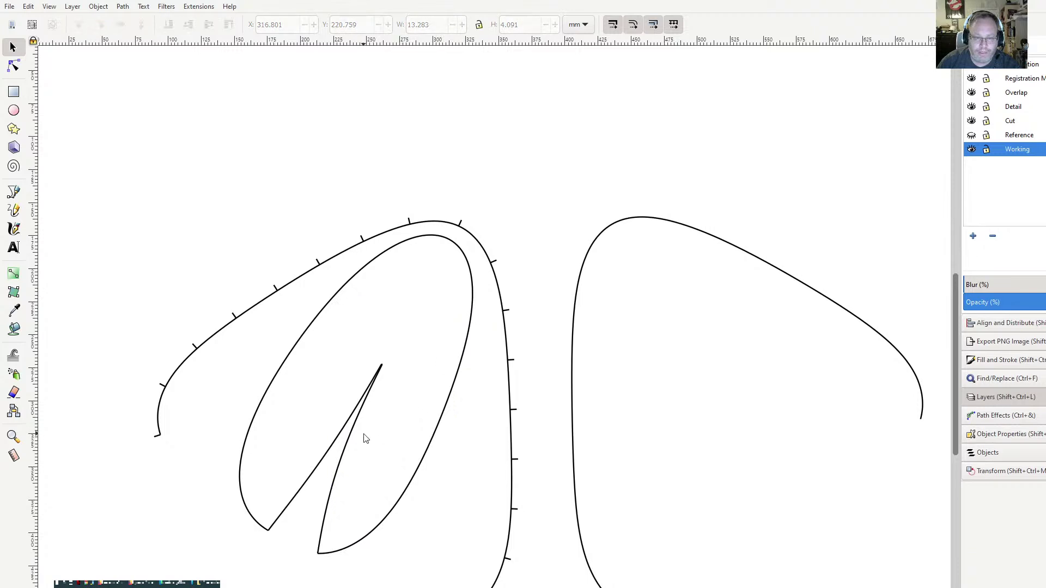
left_click(333, 436)
key("Delete")
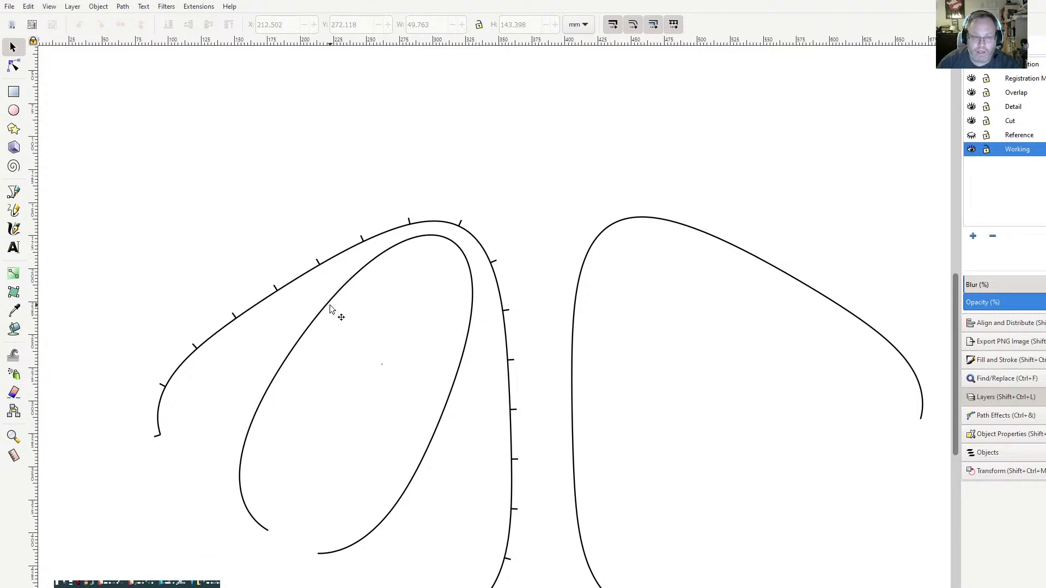
- Apply the Ruler path effect to the open oval curve with its unit set to mm
left_click(343, 259)
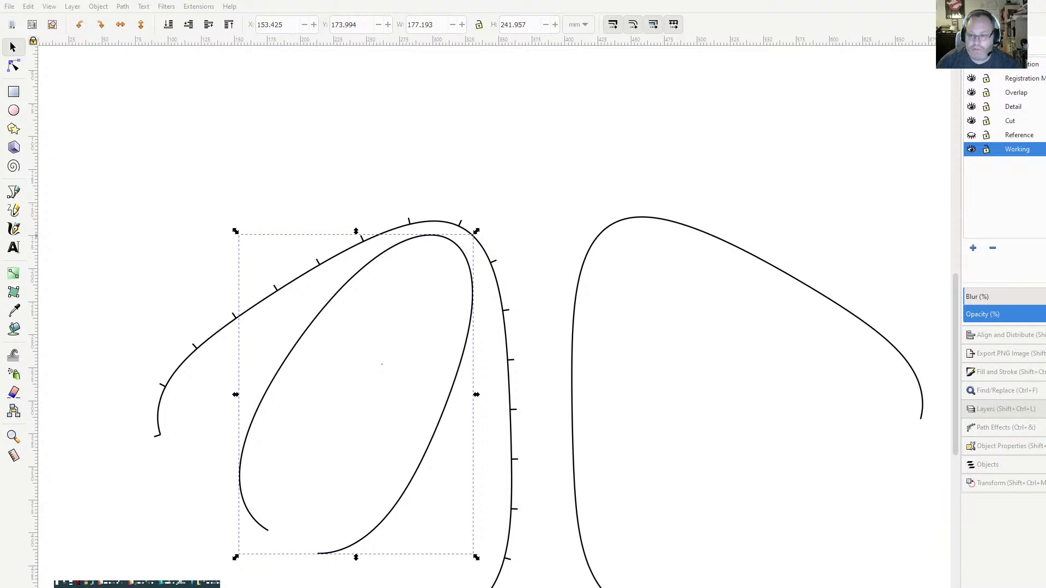
left_click(1016, 427)
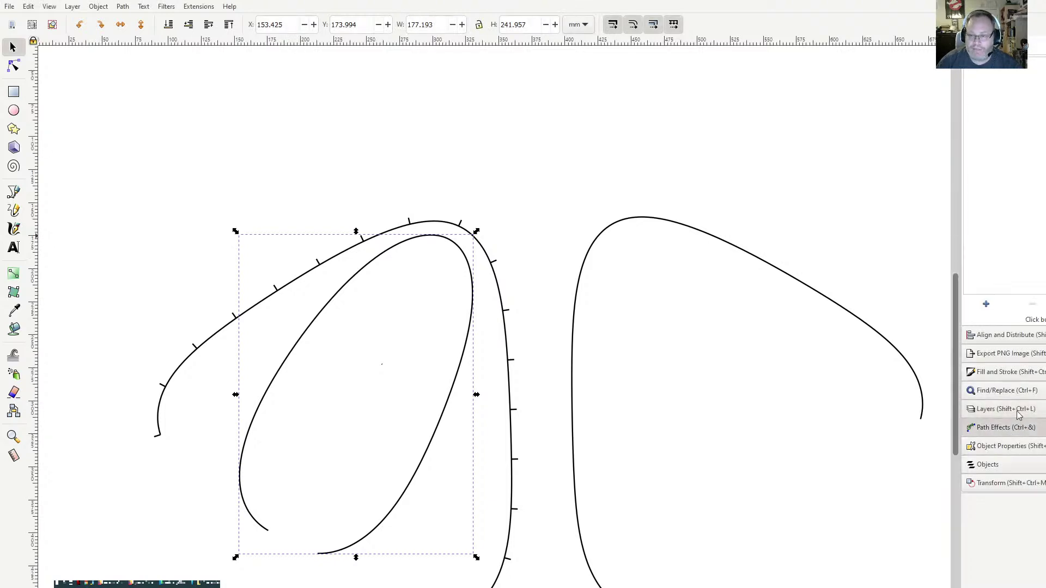
left_click(986, 305)
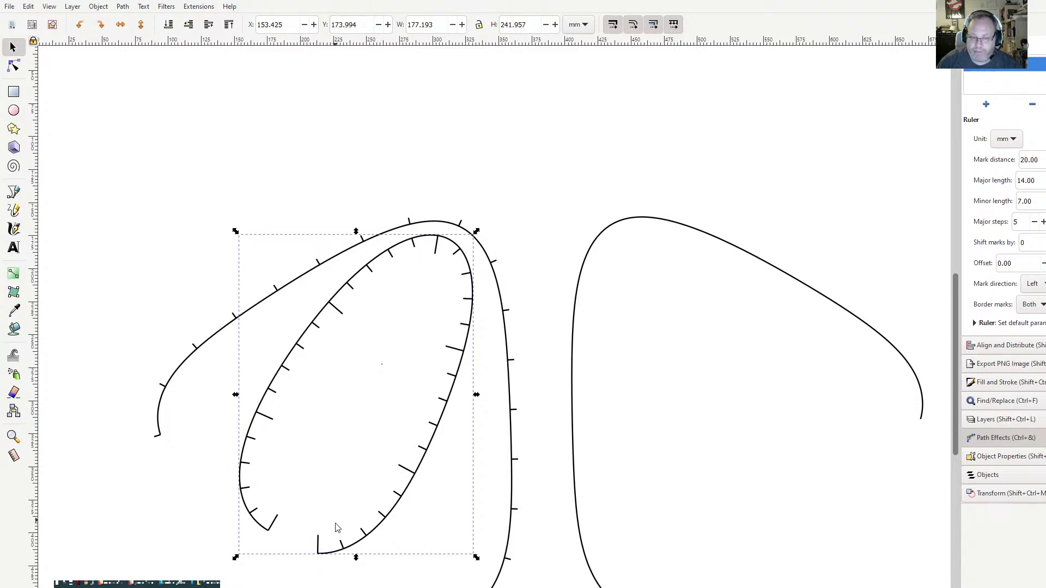
- Try reversing the oval curve's path direction and undo the reversal
left_click(127, 7)
left_click(166, 230)
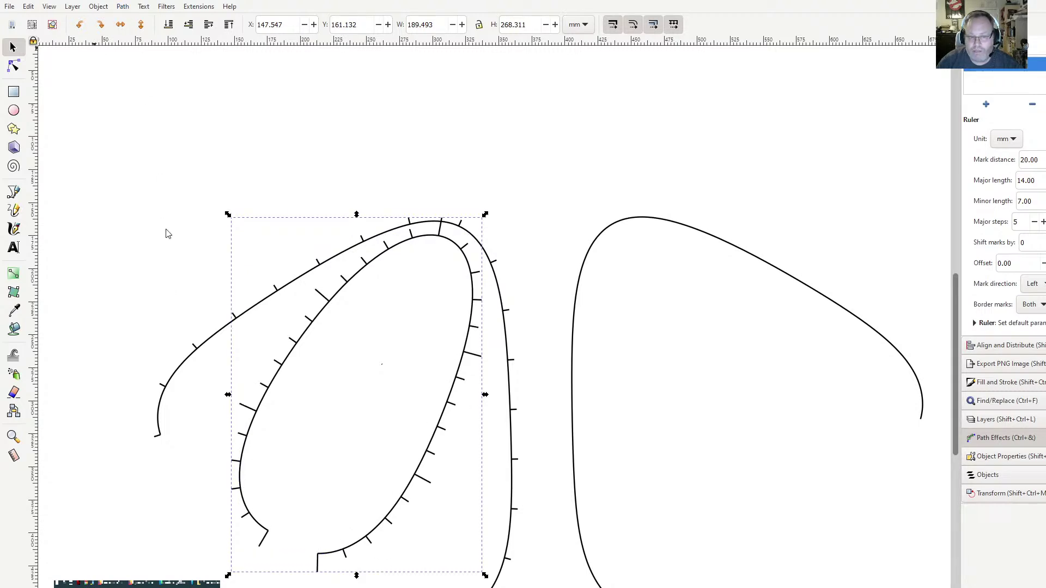
key("ctrl+z")
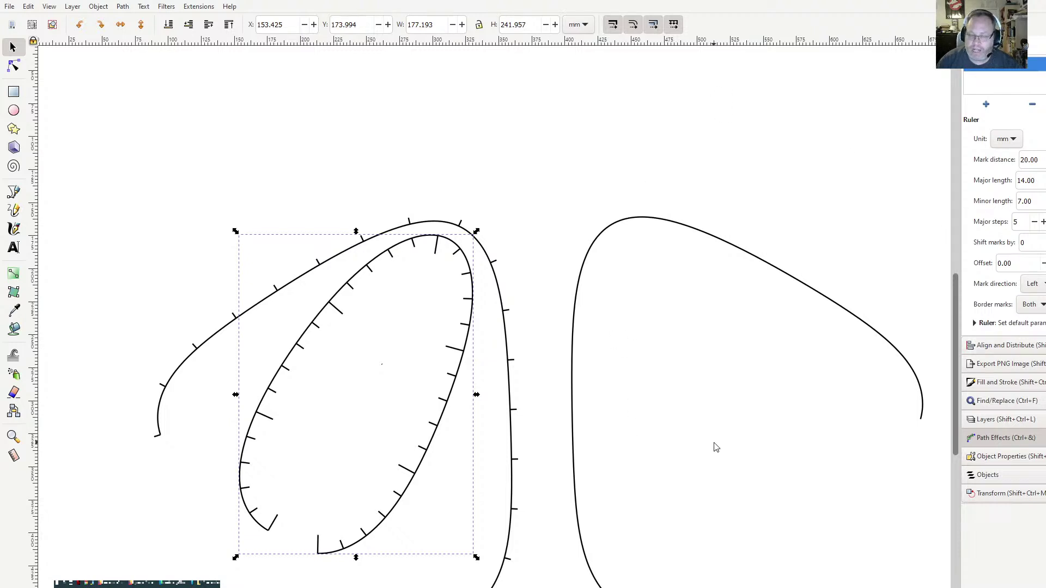
- Set the oval's ruler mark distance to 37.47 mm and both mark lengths to 5 mm, and move the oval well above the left curve
left_click_drag(1038, 159, 992, 165)
type("37.47")
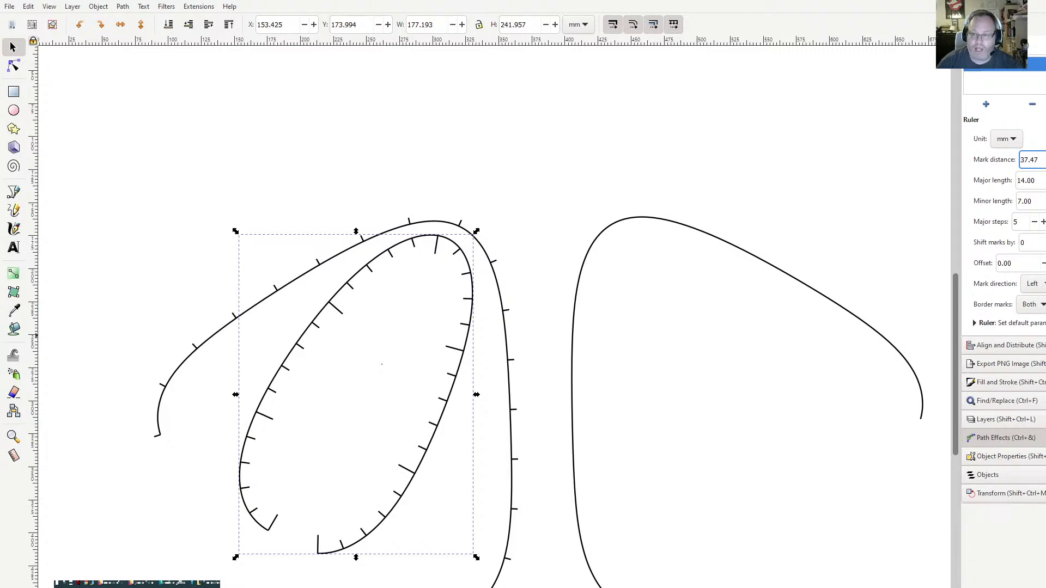
left_click(1035, 180)
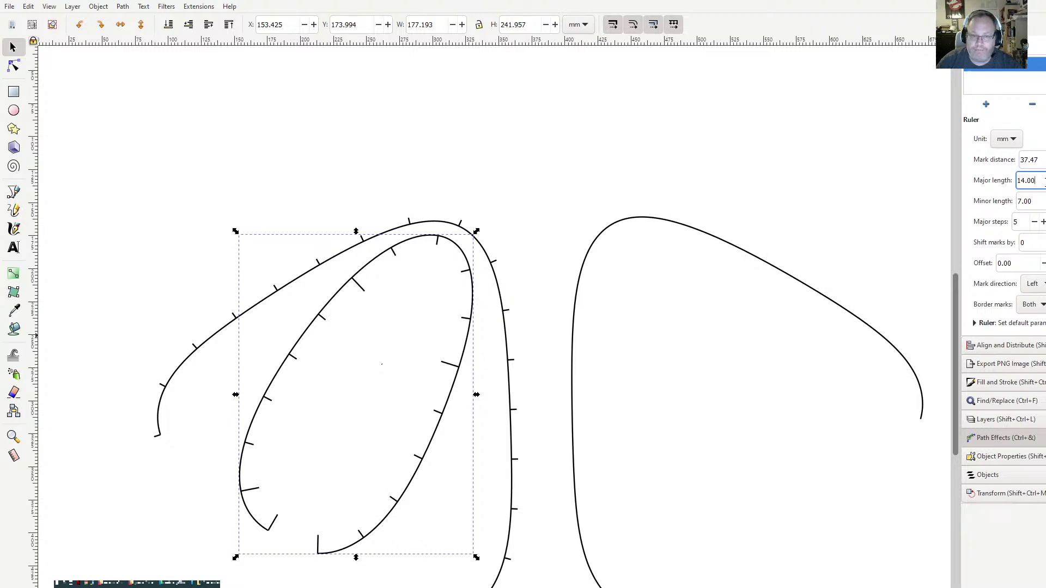
triple_click(1044, 180)
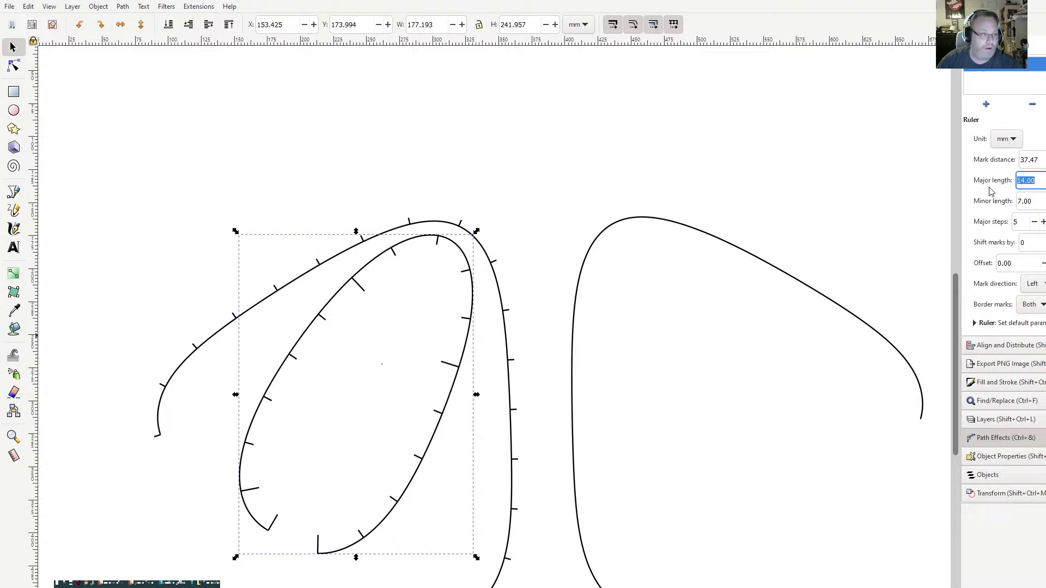
type("5")
key("Tab")
type("5")
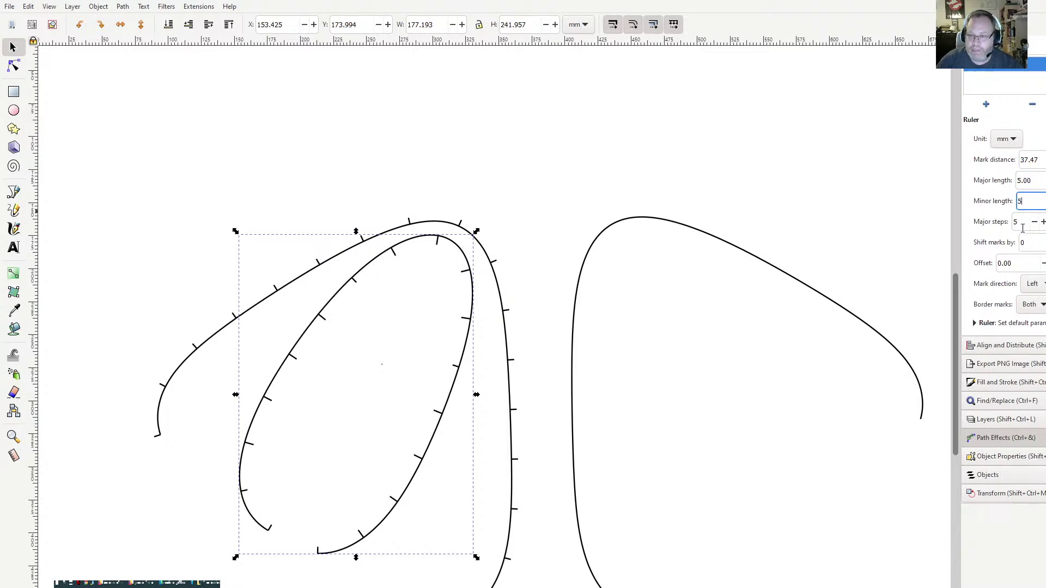
left_click(1043, 241)
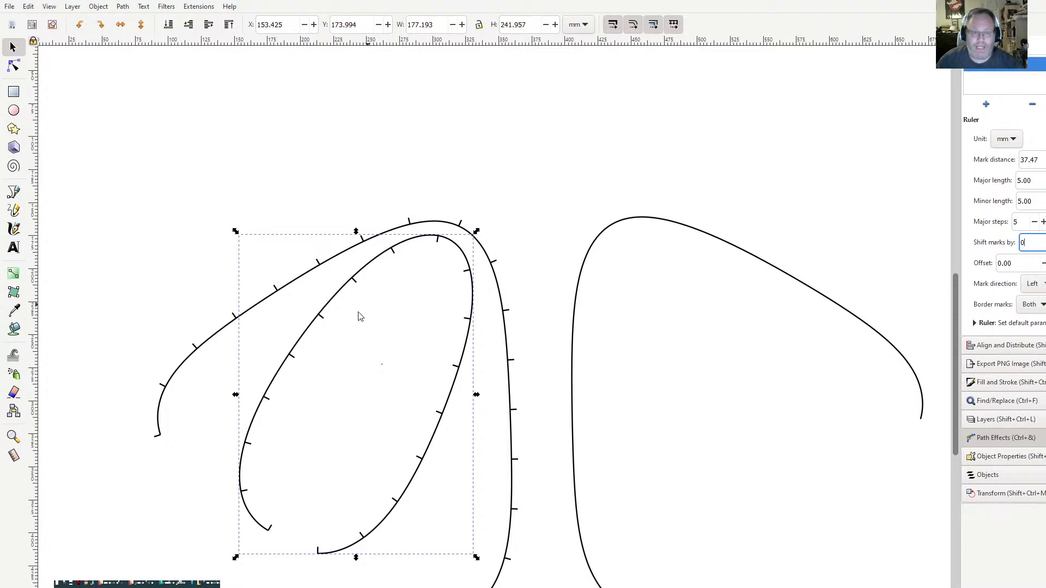
left_click_drag(346, 303, 596, 164)
left_click_drag(478, 584, 591, 227)
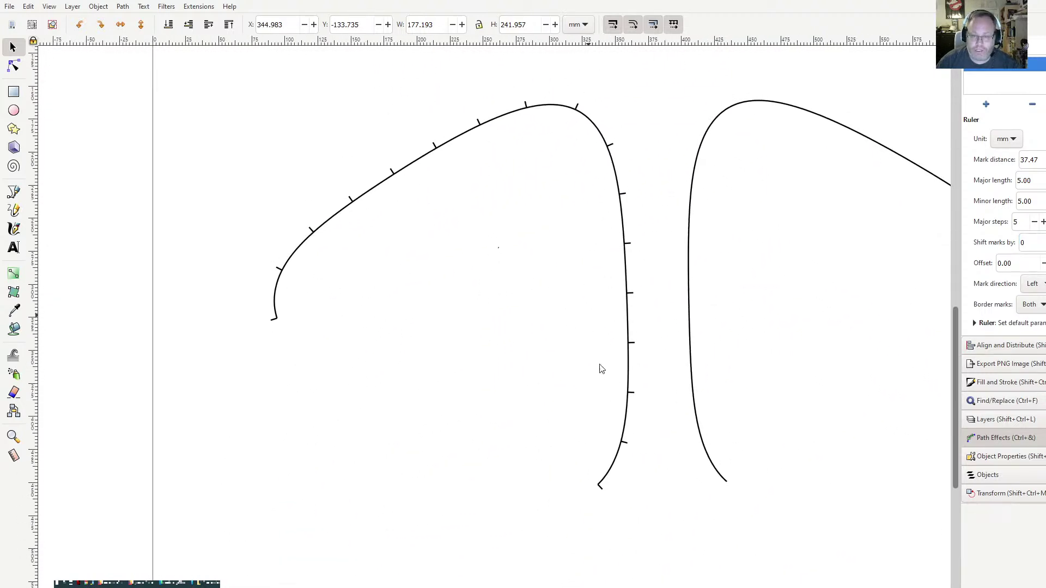
- Convert the left ruler-marked curve to plain paths broken apart, and delete the curve itself to keep only its marks
left_click(613, 472)
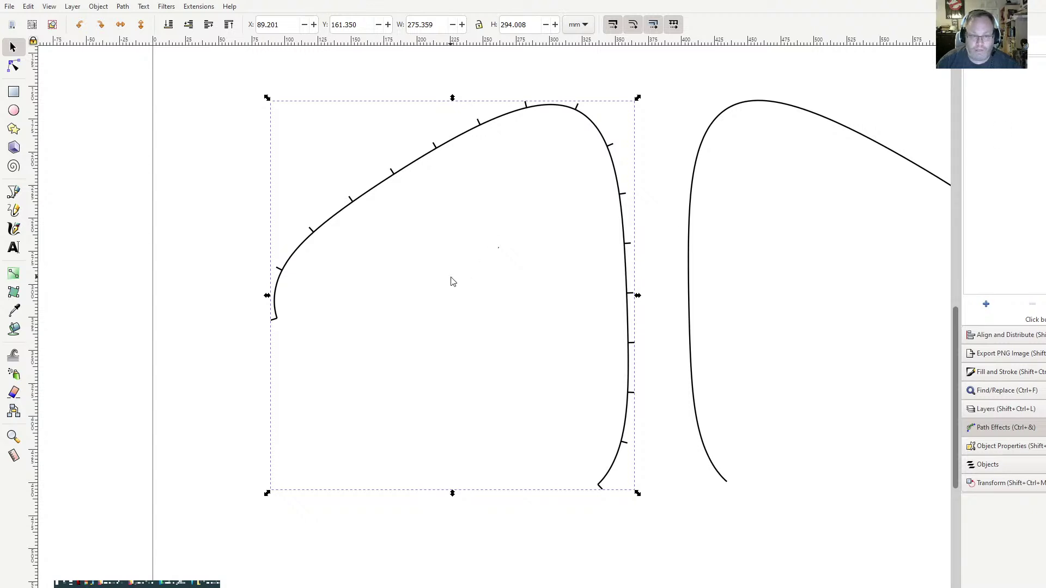
left_click(442, 263)
left_click(427, 158)
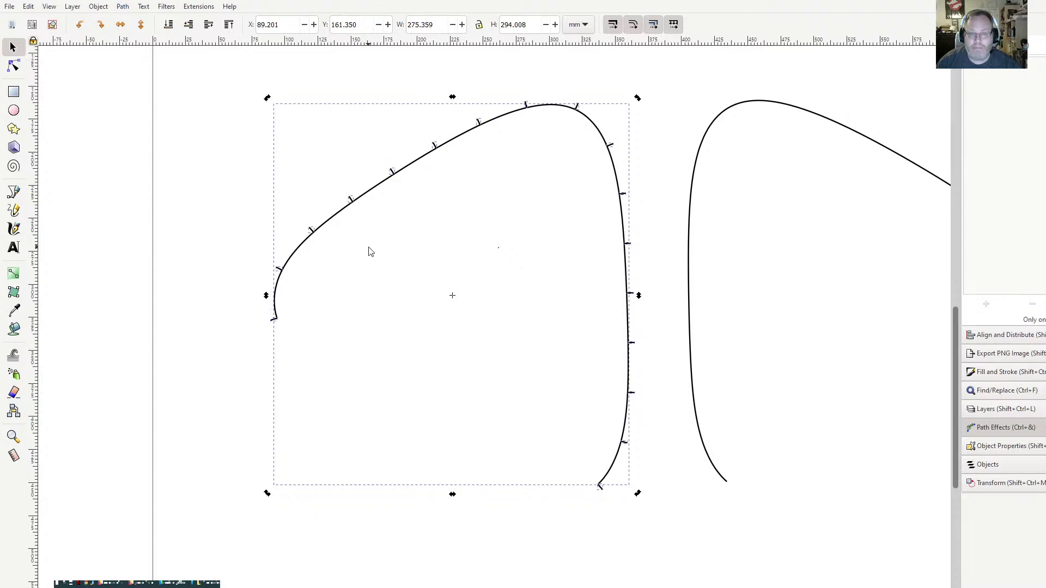
left_click(338, 299)
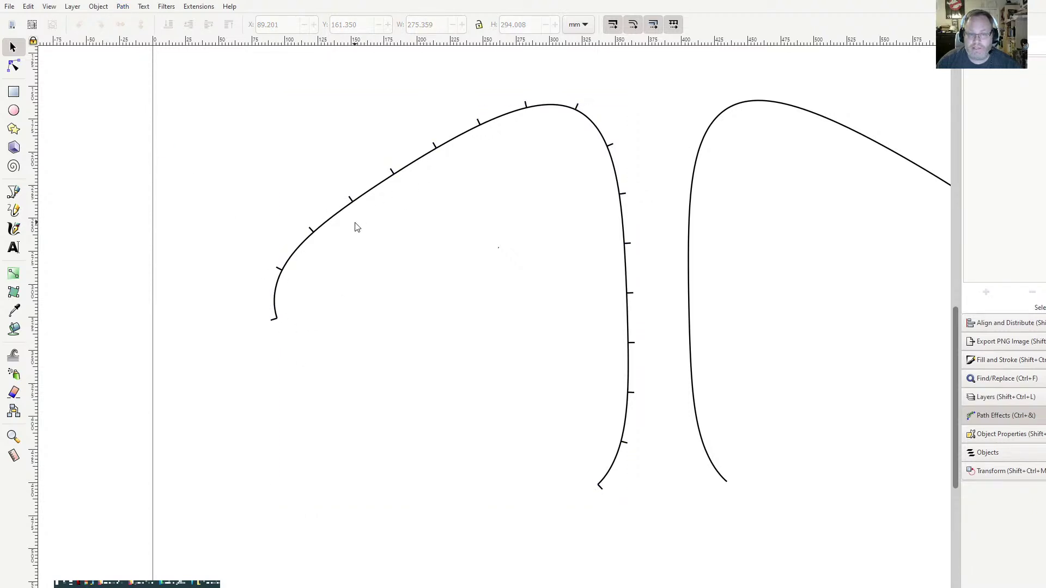
left_click(383, 187)
key("Delete")
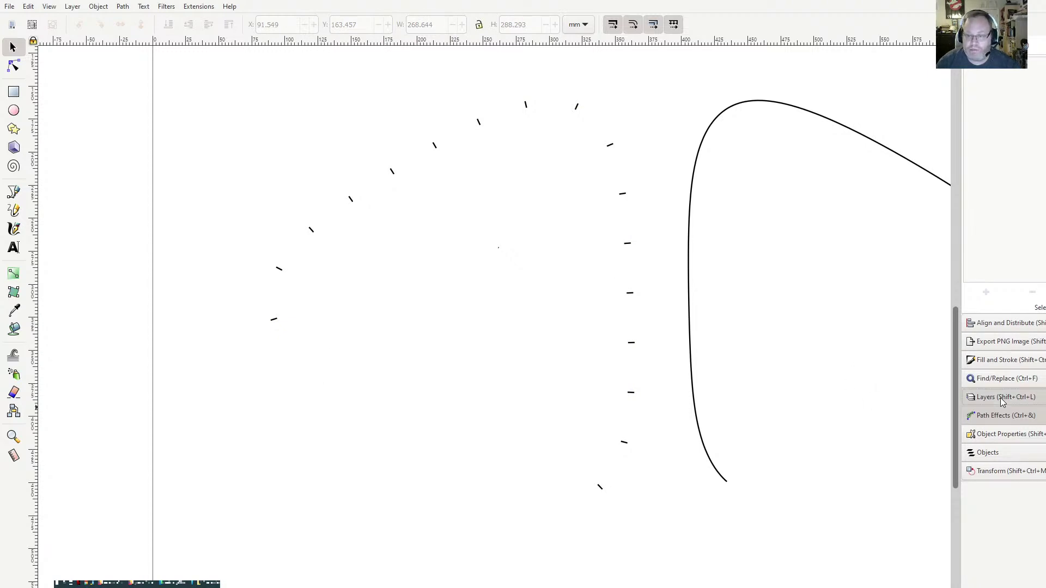
- Compare the separated marks with the pattern by temporarily showing the Reference layer
left_click(980, 397)
left_click(972, 135)
left_click(972, 136)
left_click(971, 136)
left_click(972, 136)
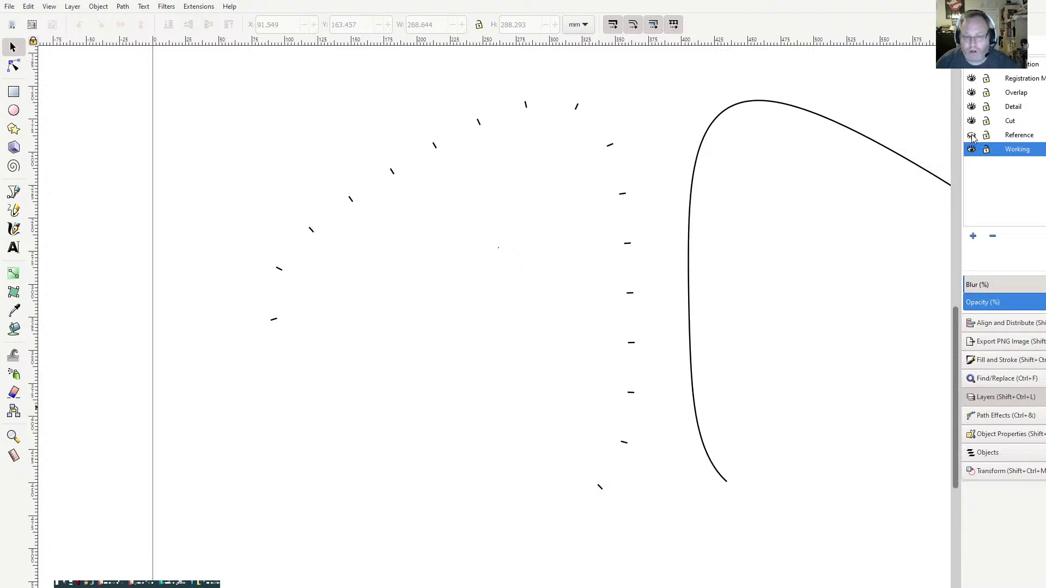
left_click(972, 137)
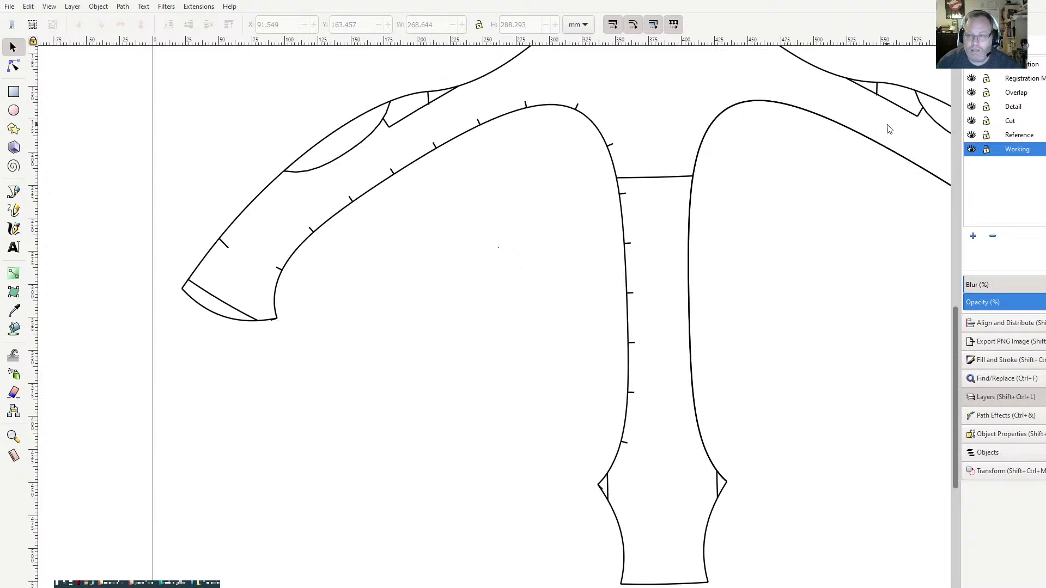
left_click(972, 136)
- Delete the two end marks located at the left curve's endpoints
left_click_drag(231, 303, 306, 357)
left_click(525, 537)
left_click_drag(573, 475, 627, 523)
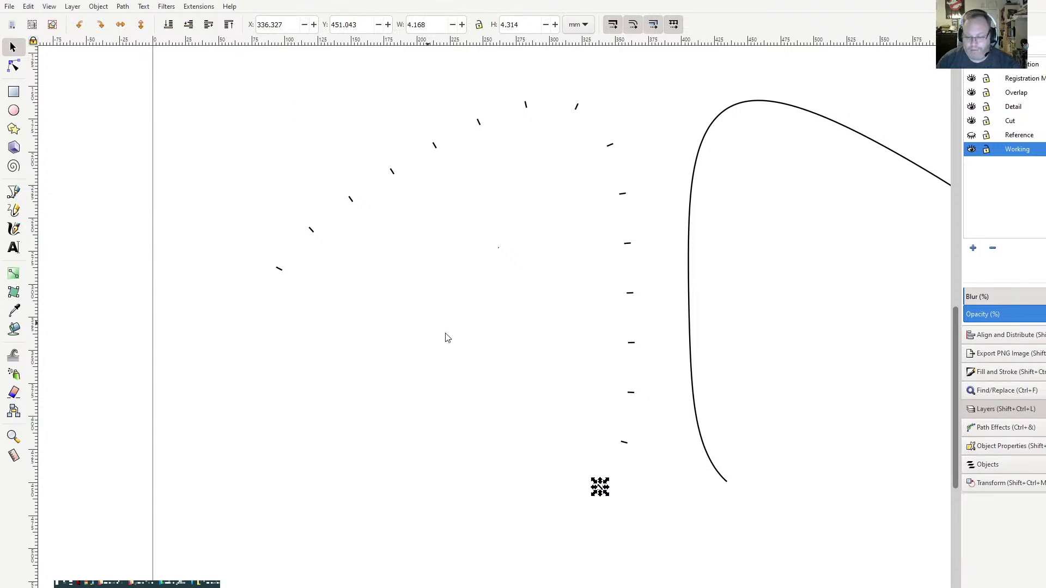
left_click(390, 277)
- Color all remaining marks red and place them on the registration marks layer, locking that layer
left_click_drag(207, 72, 661, 536)
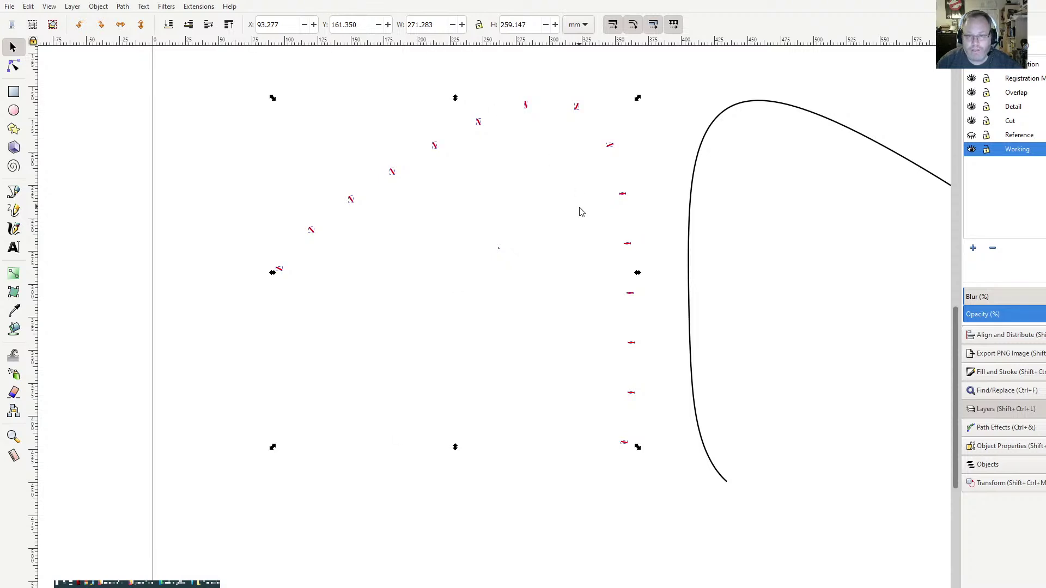
scroll(581, 210, "up", 5)
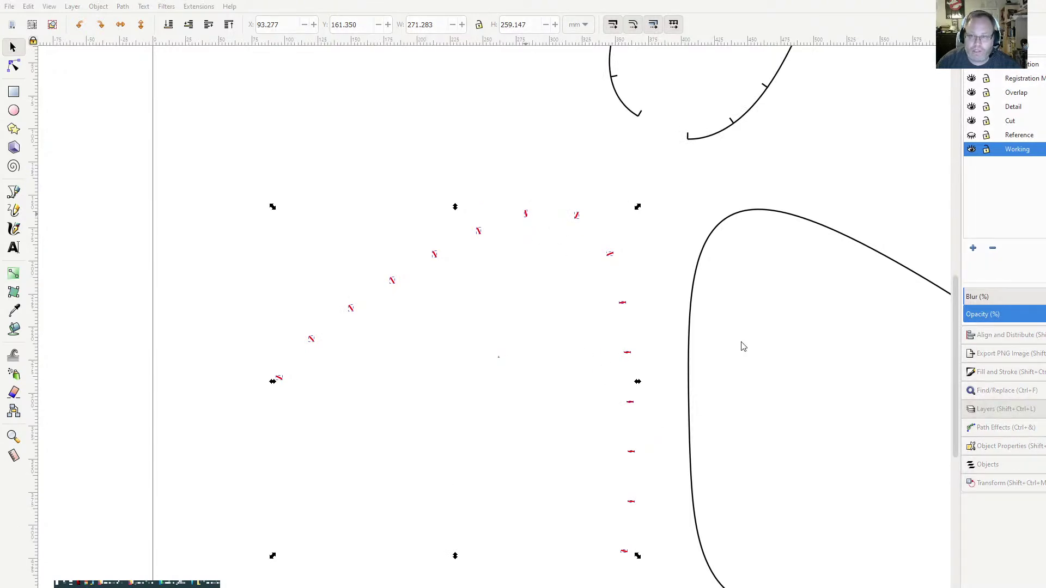
left_click(1013, 79)
left_click(986, 79)
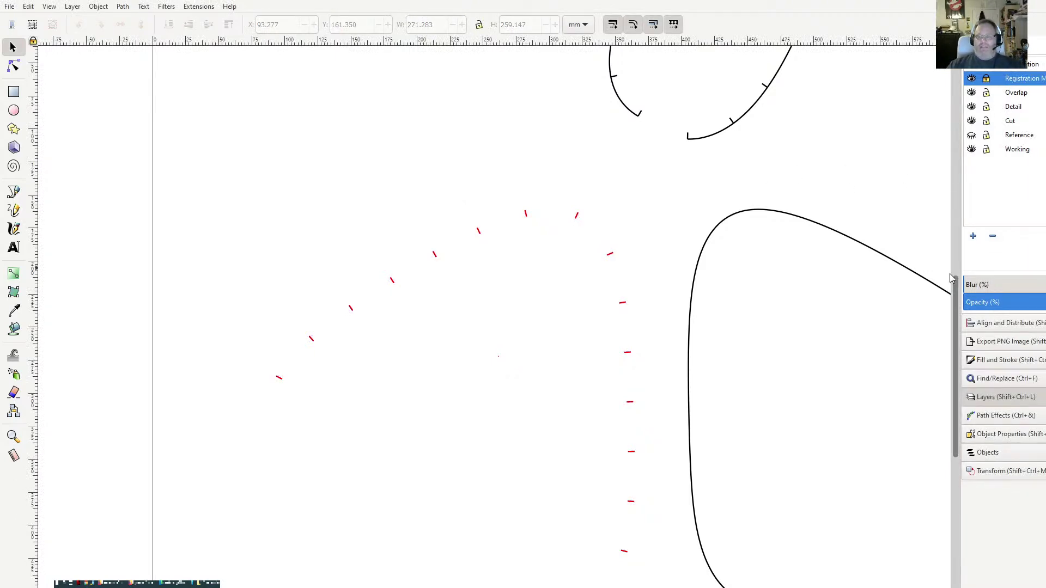
- Show the Reference layer and delete the ruler-marked oval curve above the pattern
left_click(973, 136)
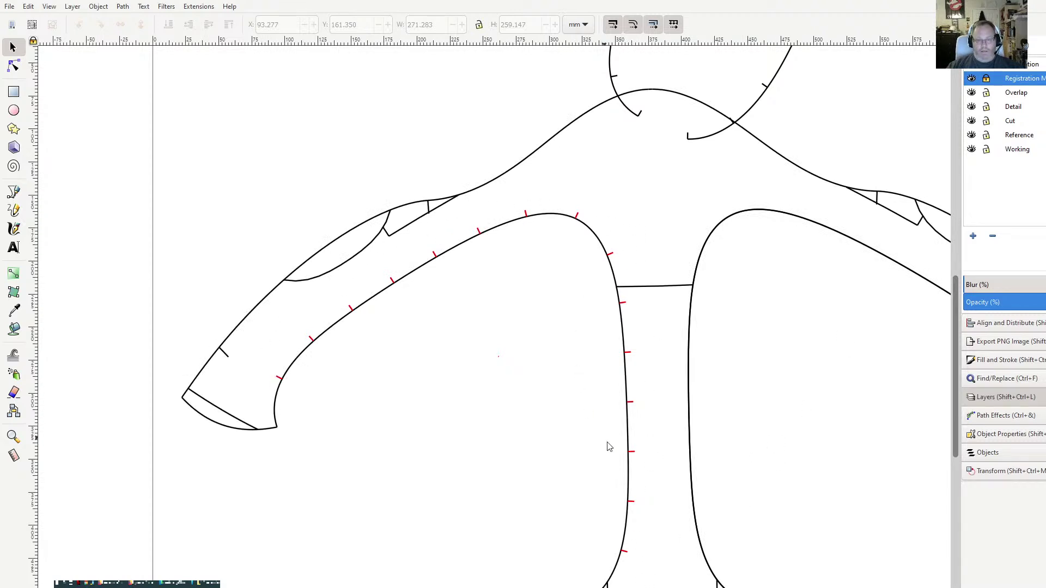
left_click_drag(482, 463, 246, 586)
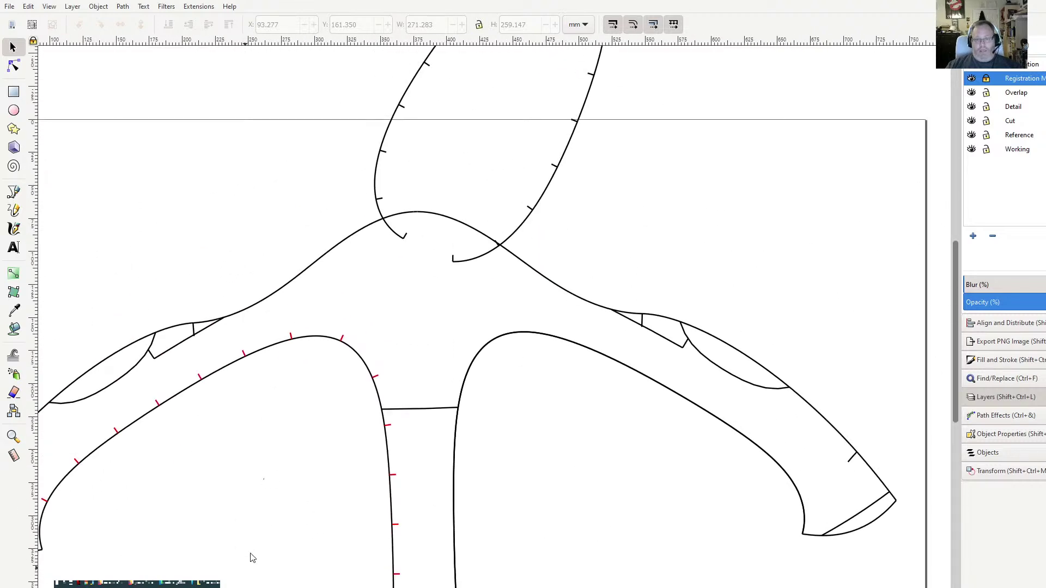
left_click_drag(574, 152, 712, 131)
key("Delete")
left_click_drag(736, 303, 898, 157)
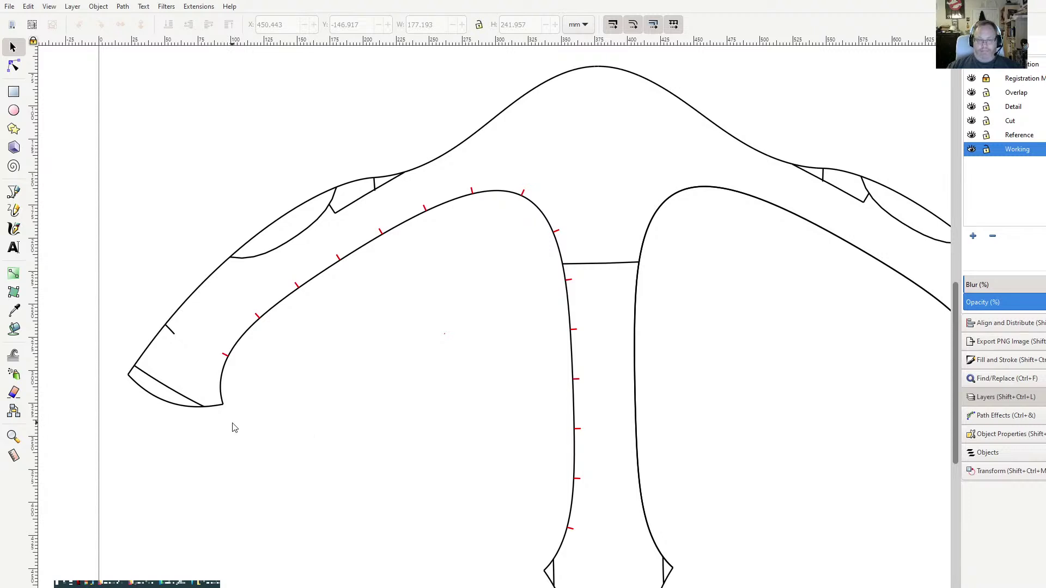
- Duplicate the outer edge curve of the pattern's left arm and the adjoining inner oval curve in place on the Working layer
left_click_drag(325, 479, 448, 453)
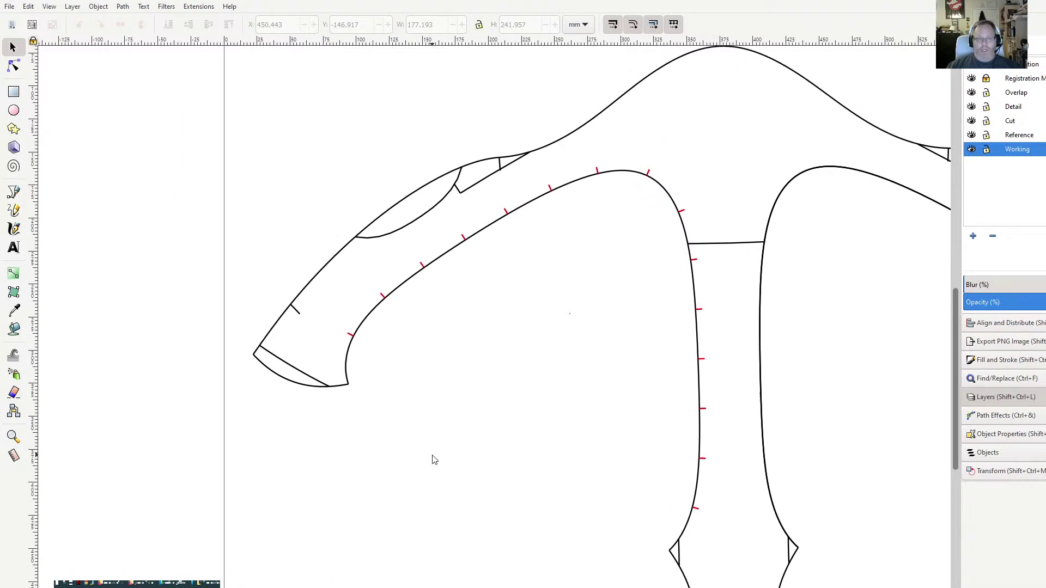
scroll(425, 453, "right", 2)
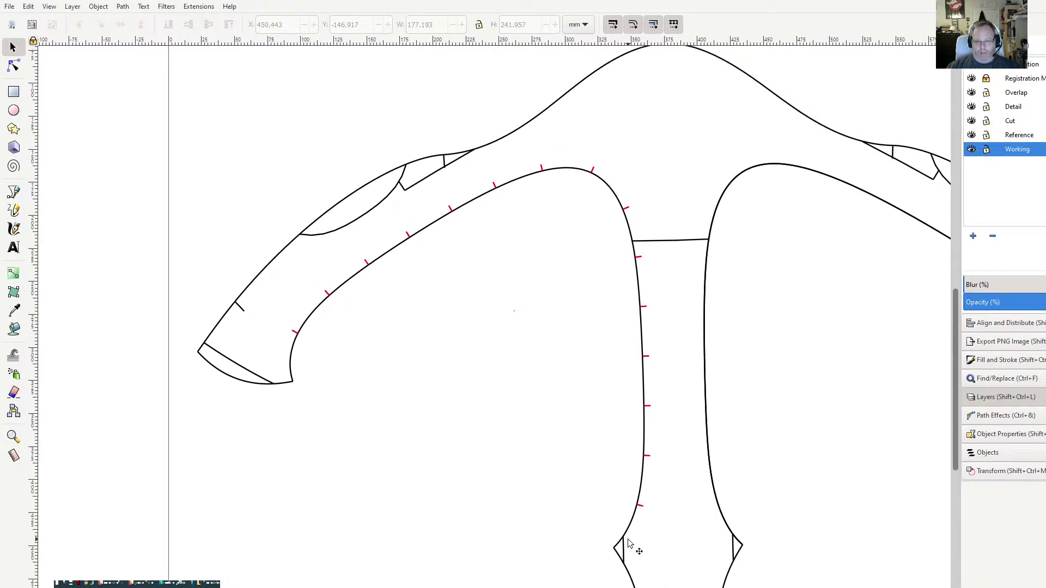
mouse_move(557, 523)
left_mouse_down()
mouse_move(497, 581)
mouse_move(507, 572)
left_mouse_up()
left_click_drag(469, 393, 462, 484)
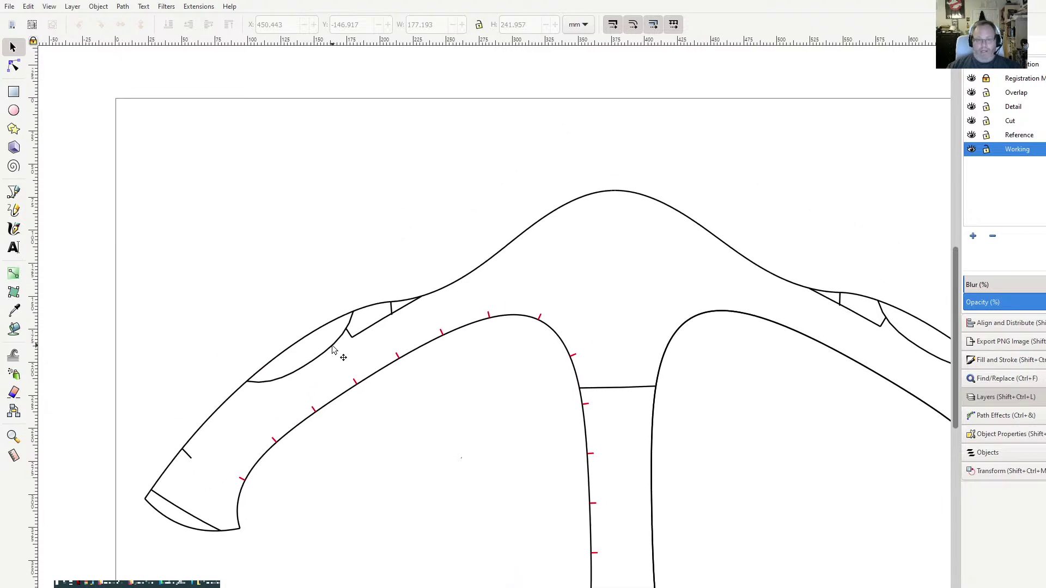
left_click(331, 349)
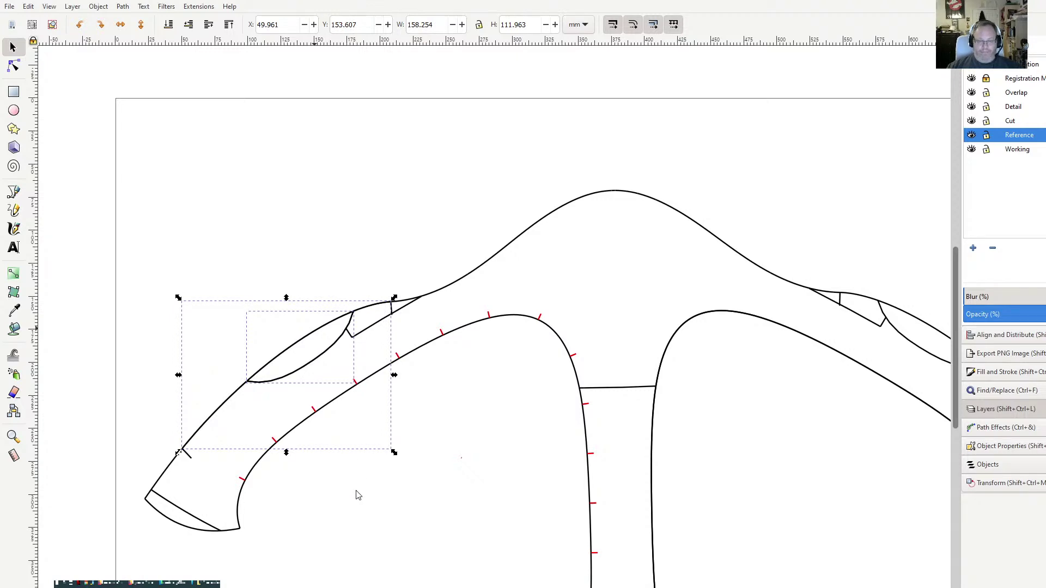
left_click(1017, 150)
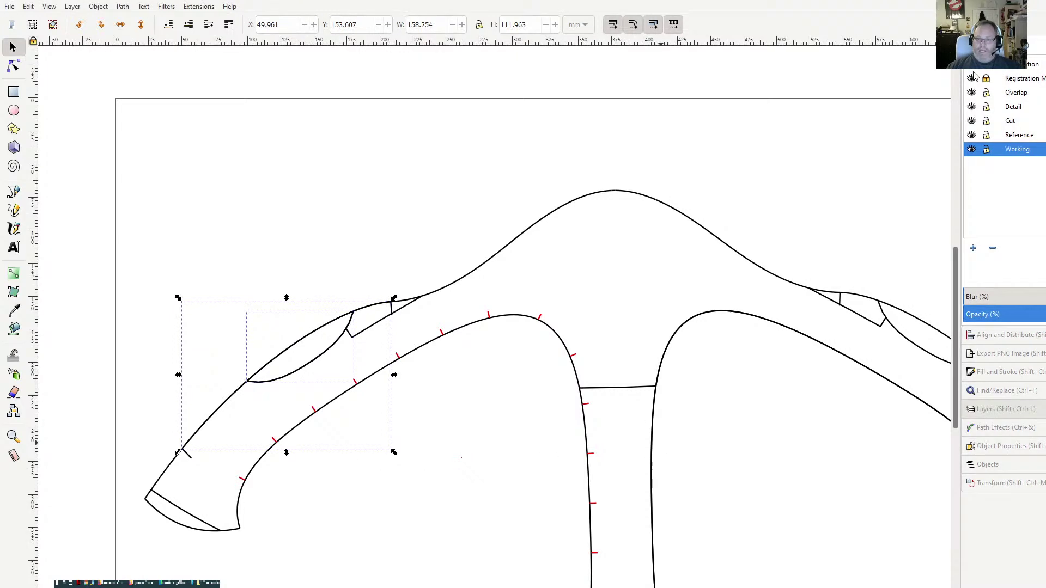
- Hide the Reference and registration marks layers, keeping the Working layer visible
left_click(973, 150)
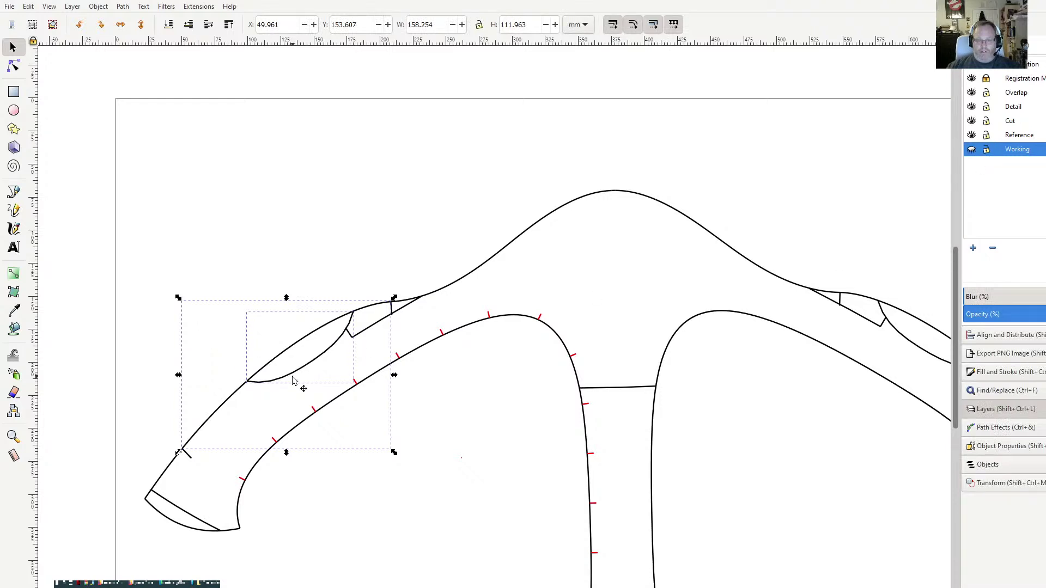
left_click(972, 135)
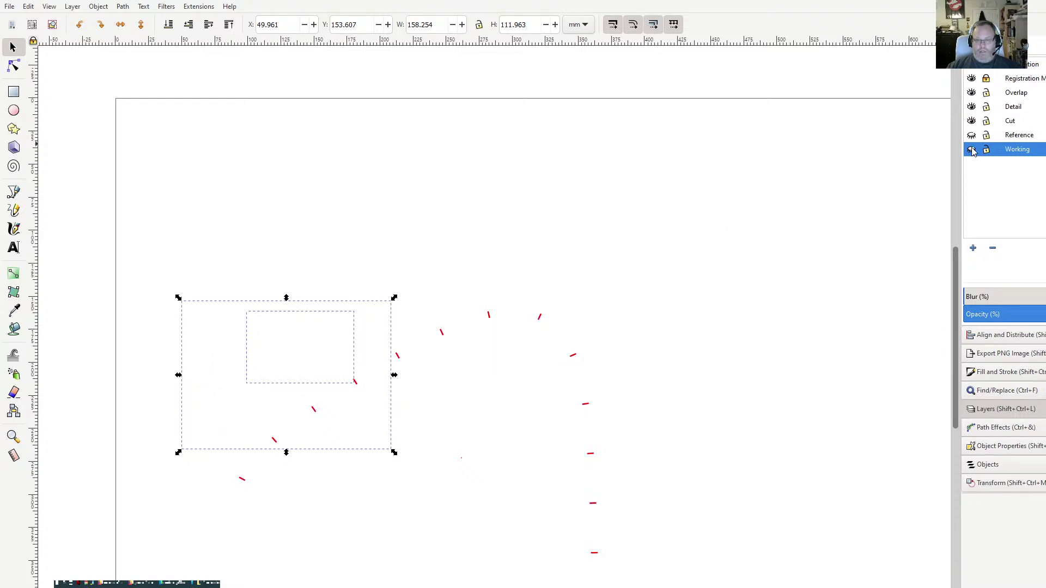
left_click(972, 149)
left_click(972, 78)
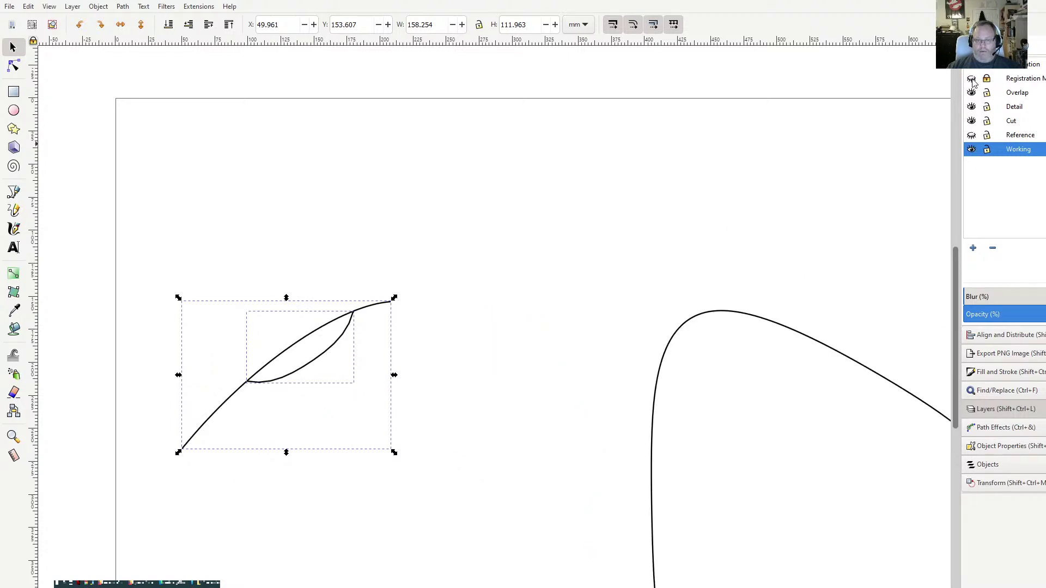
- Simplify the copied outer edge curve and the inner oval curve to reduce their nodes
left_click(297, 385)
scroll(293, 386, "up", 4)
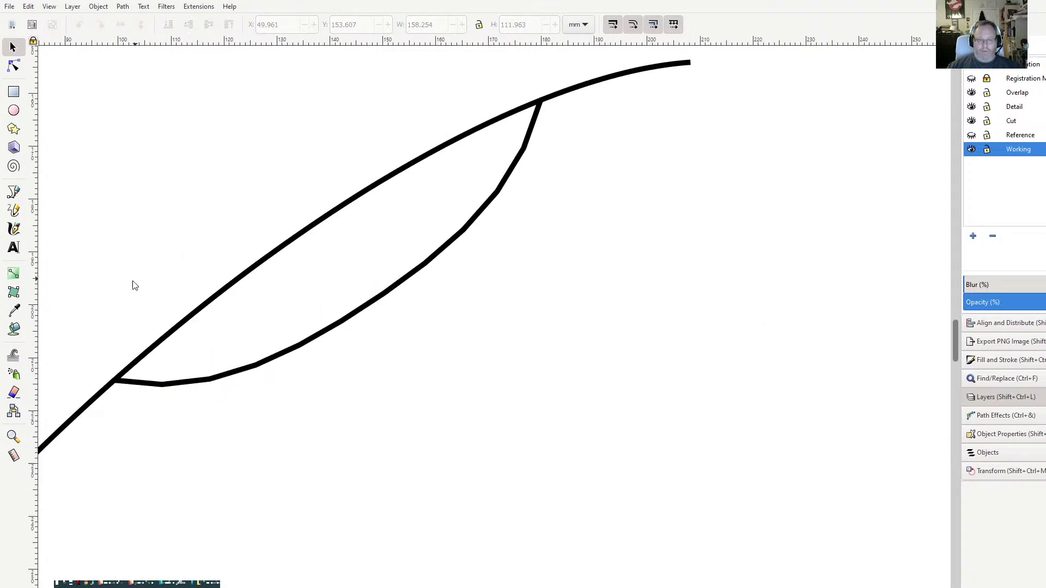
left_click(13, 65)
scroll(229, 239, "down", 6)
scroll(229, 240, "left", 9)
left_click(328, 240)
left_click(327, 240)
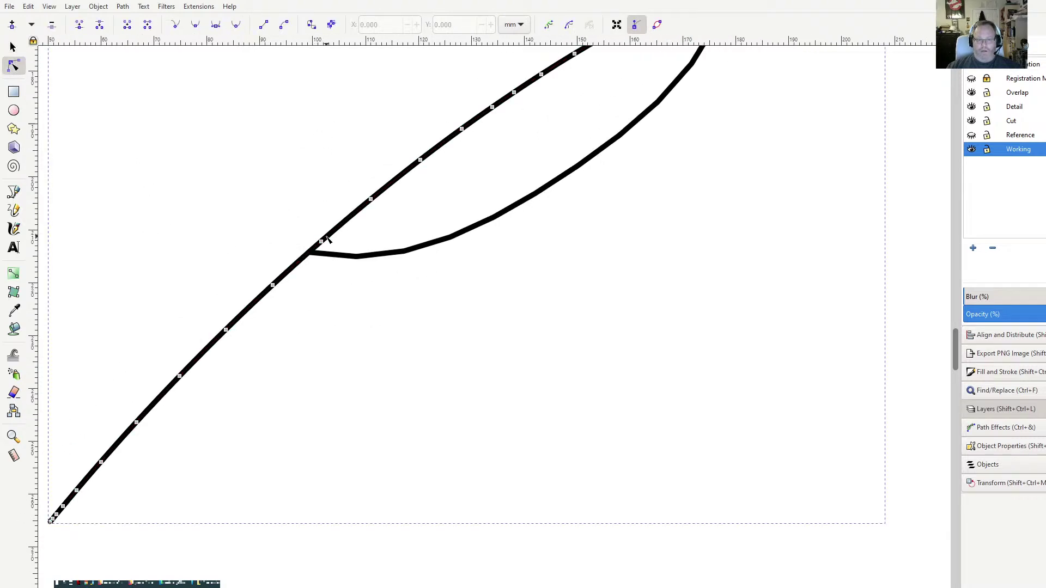
scroll(485, 226, "down", 3)
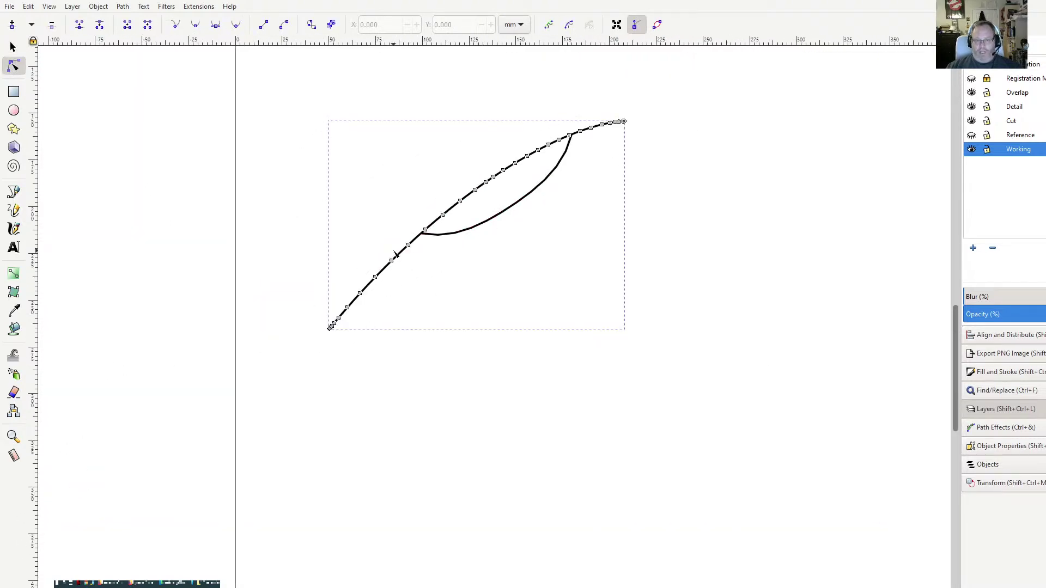
key("ctrl+l")
left_click(437, 234)
key("ctrl+l")
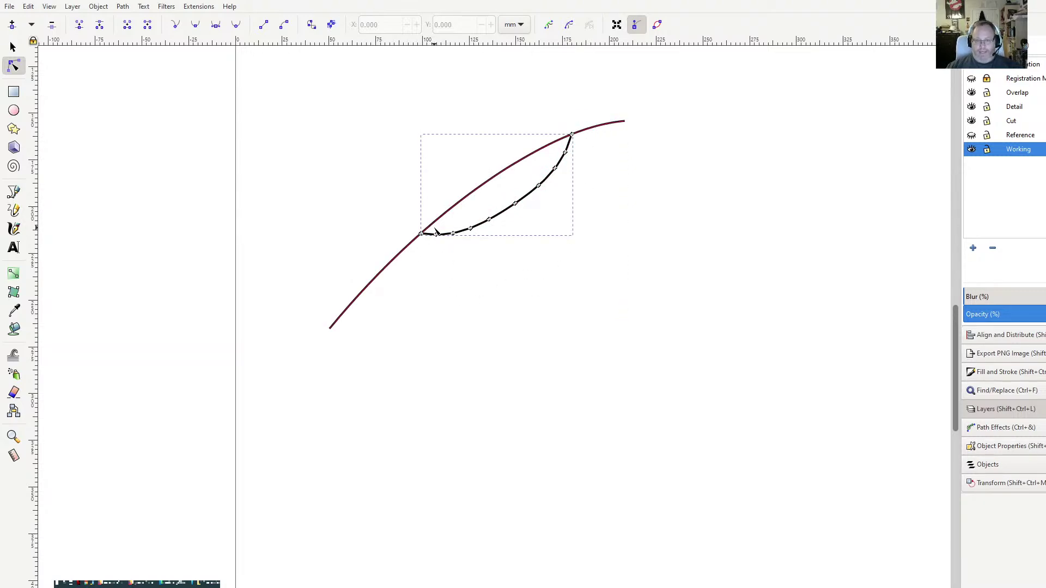
- Add a node on the outer edge curve where the inner curve's lower end meets it
scroll(443, 227, "up", 4)
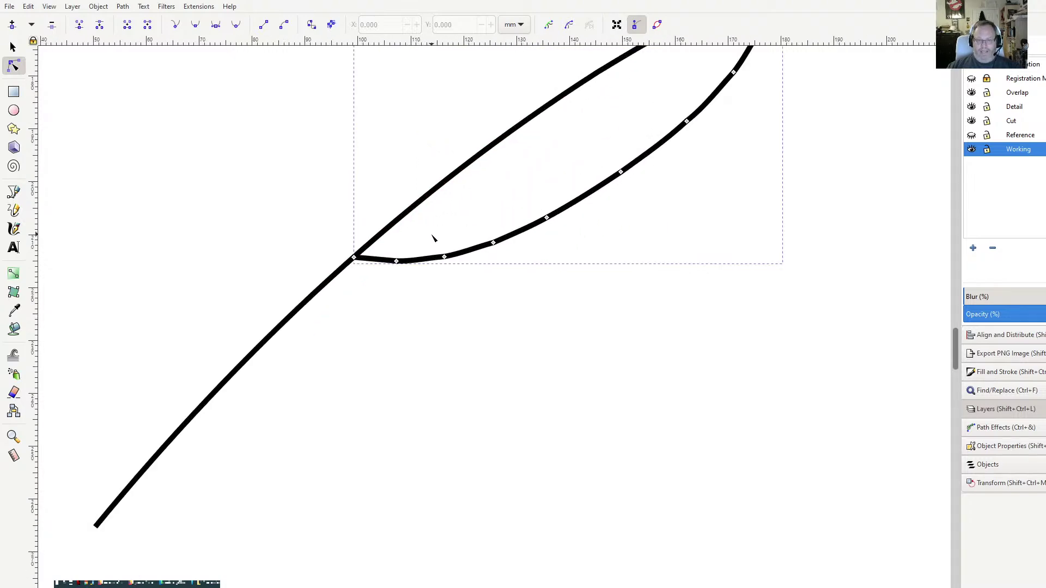
scroll(392, 292, "down", 1)
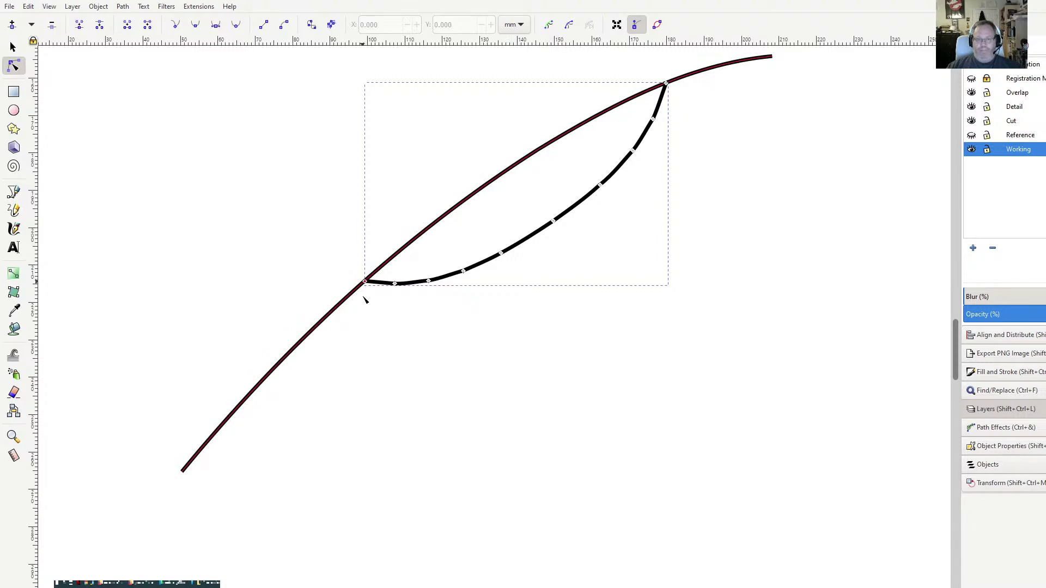
scroll(363, 261, "up", 3)
key("Escape")
scroll(369, 273, "up", 2)
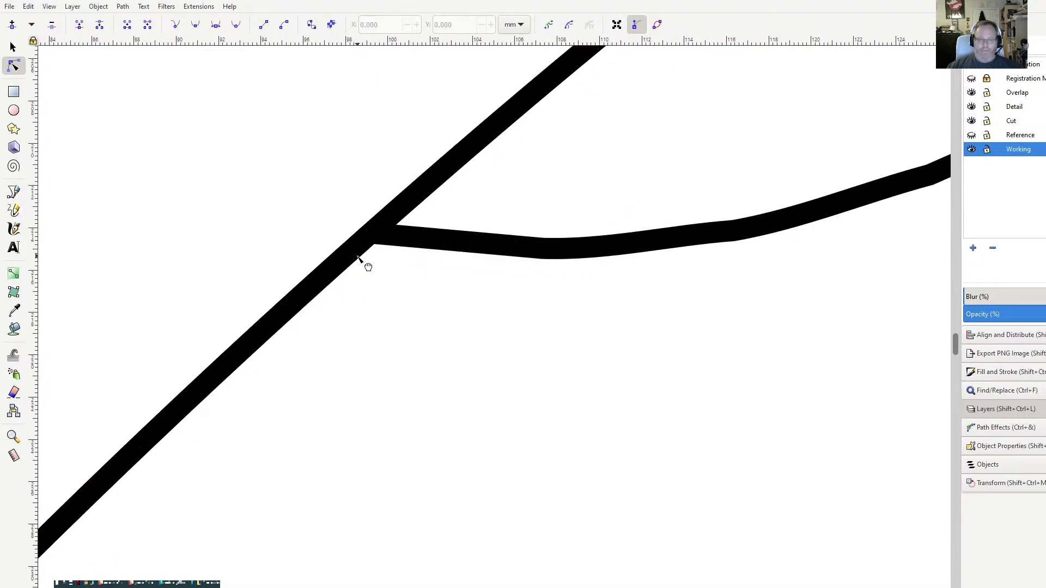
left_click(374, 233)
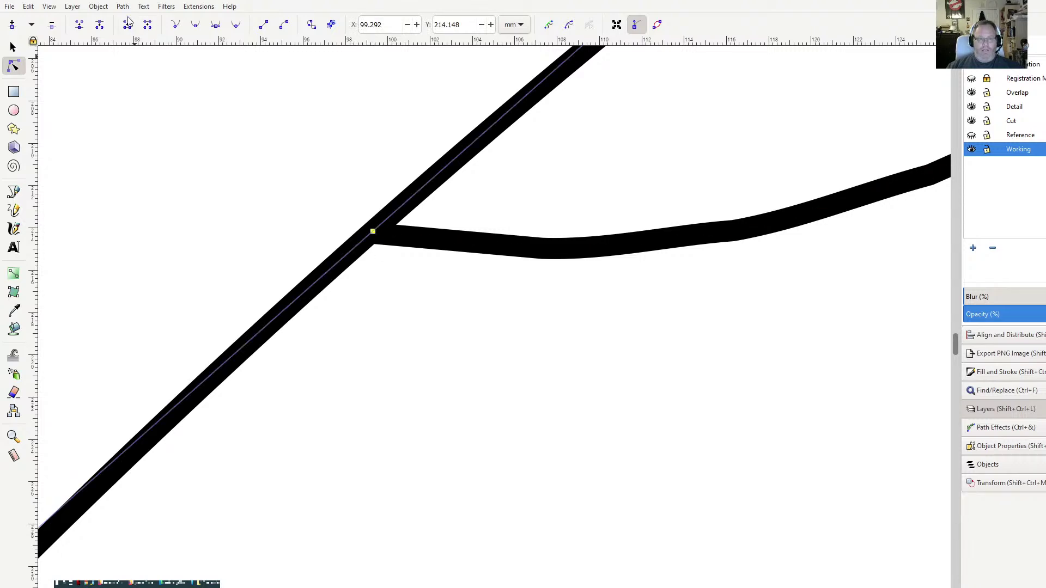
key("Escape")
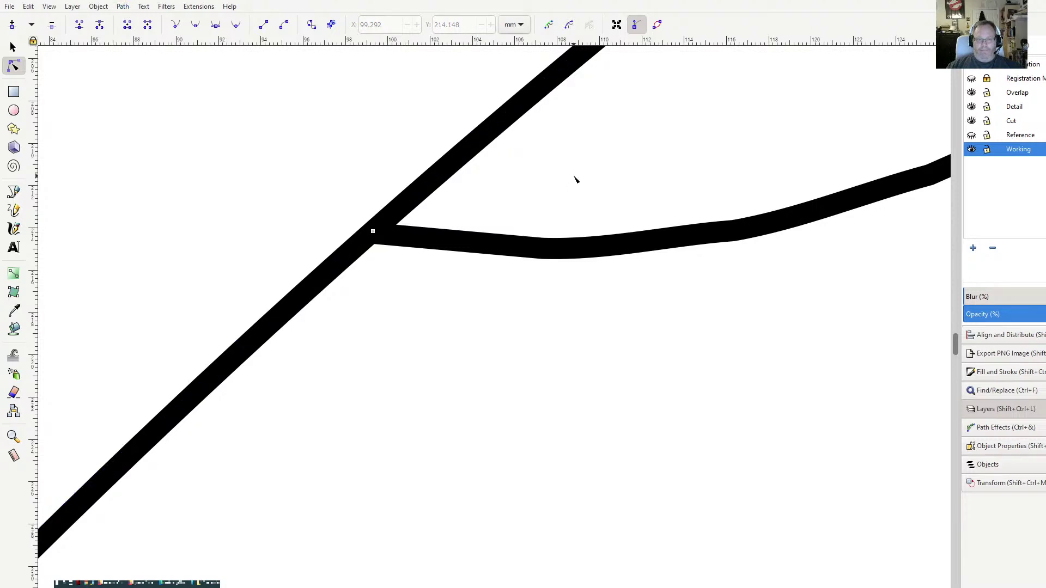
- Add a node on the outer edge curve at the inner curve's upper end and break the path there
scroll(574, 178, "down", 4)
scroll(657, 144, "down", 3)
scroll(649, 409, "up", 4)
left_click(626, 167)
left_click(611, 174)
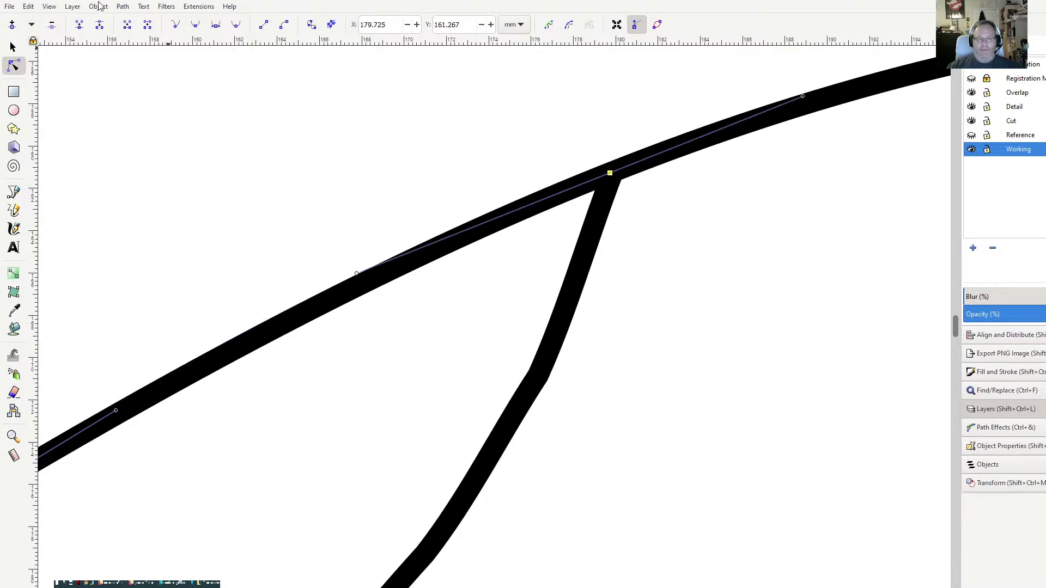
left_click(551, 142)
left_click(610, 174)
left_click(106, 30)
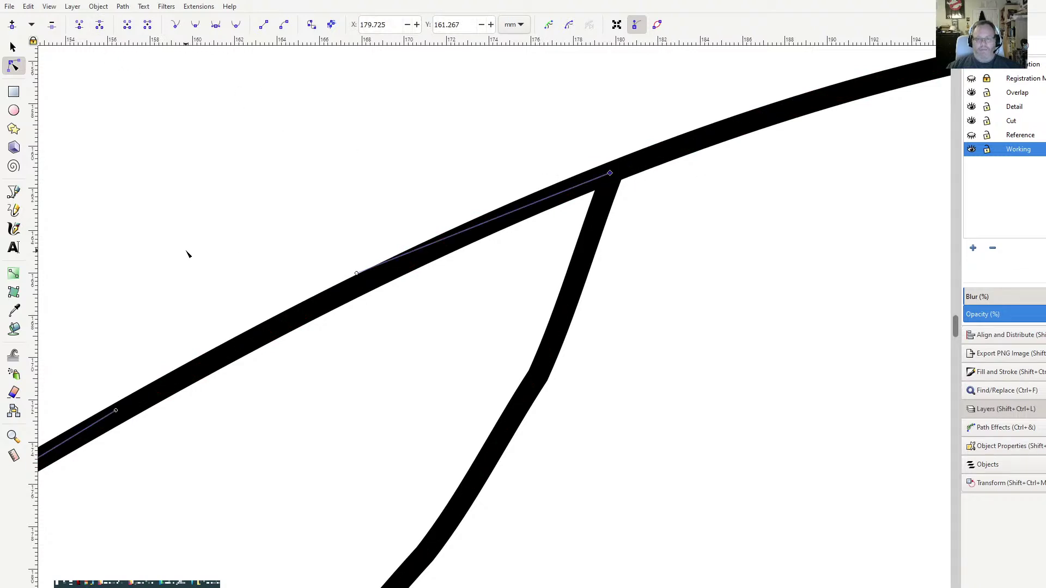
- Break the outer edge curve at the lower intersection node and split the result into separate paths
left_click_drag(194, 259, 664, 172)
left_click_drag(55, 506, 714, 24)
left_click_drag(228, 396, 624, 9)
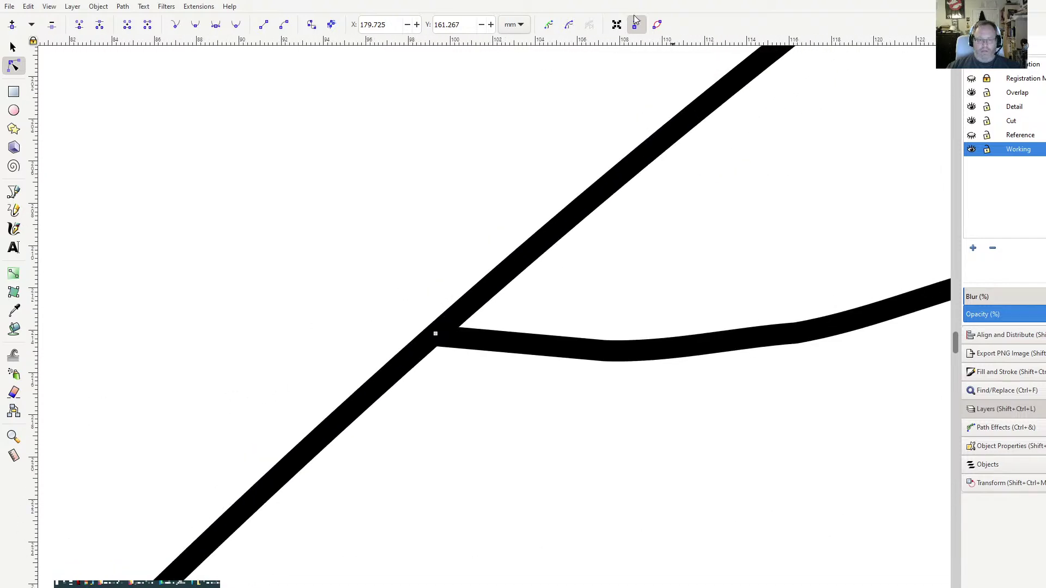
left_click(435, 334)
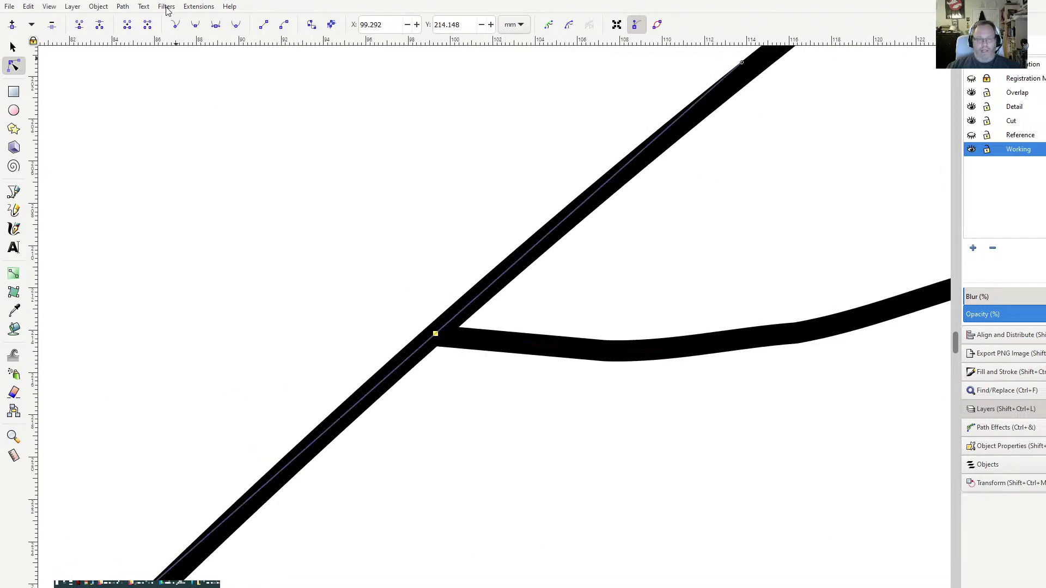
left_click(99, 25)
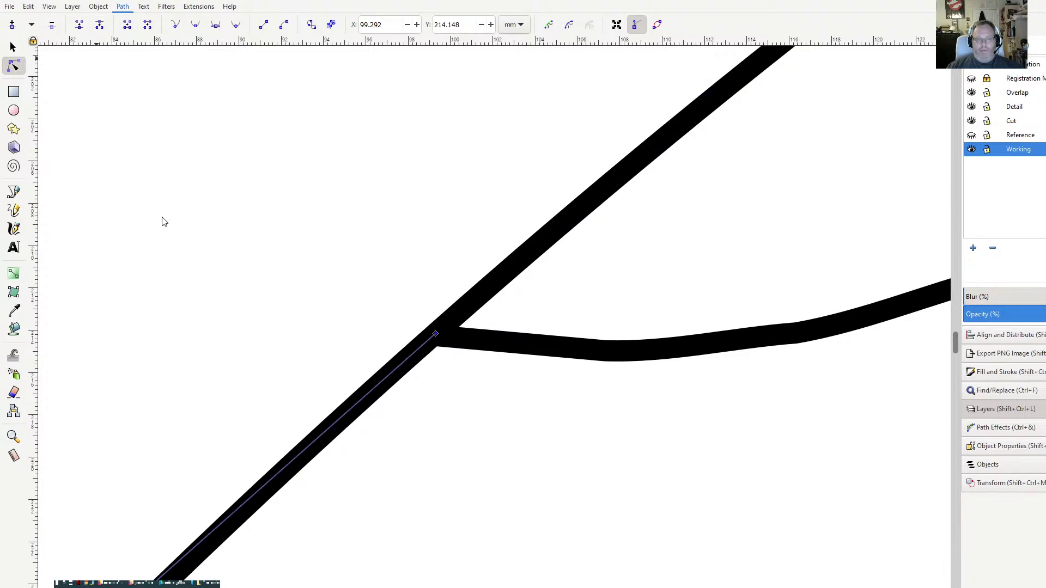
left_click(325, 194)
- Delete the two outer edge segments extending beyond the inner curve's lower and upper ends
scroll(323, 194, "down", 4)
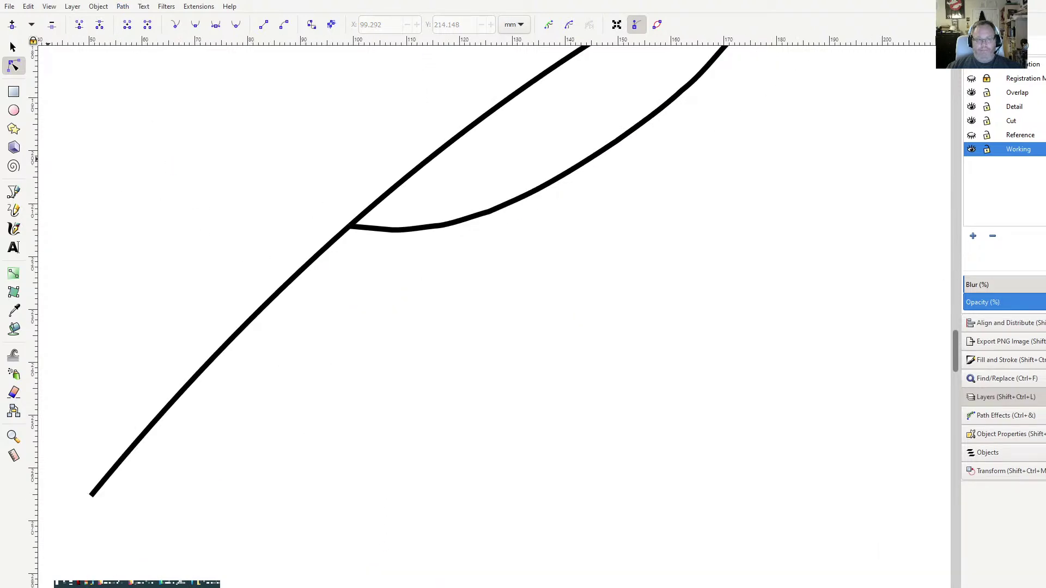
left_click(13, 48)
left_click(319, 263)
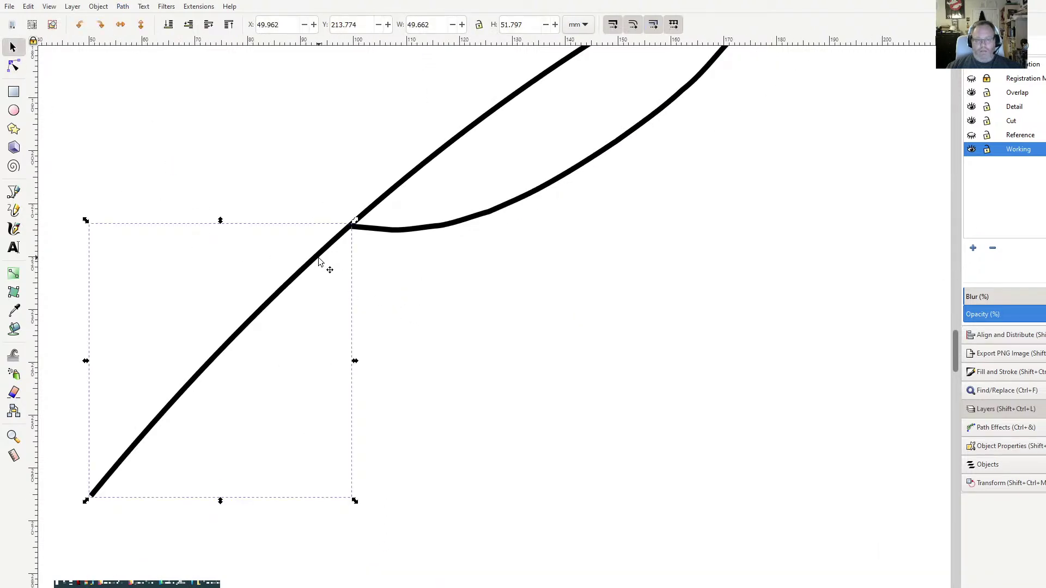
key("Delete")
scroll(567, 395, "right", 10)
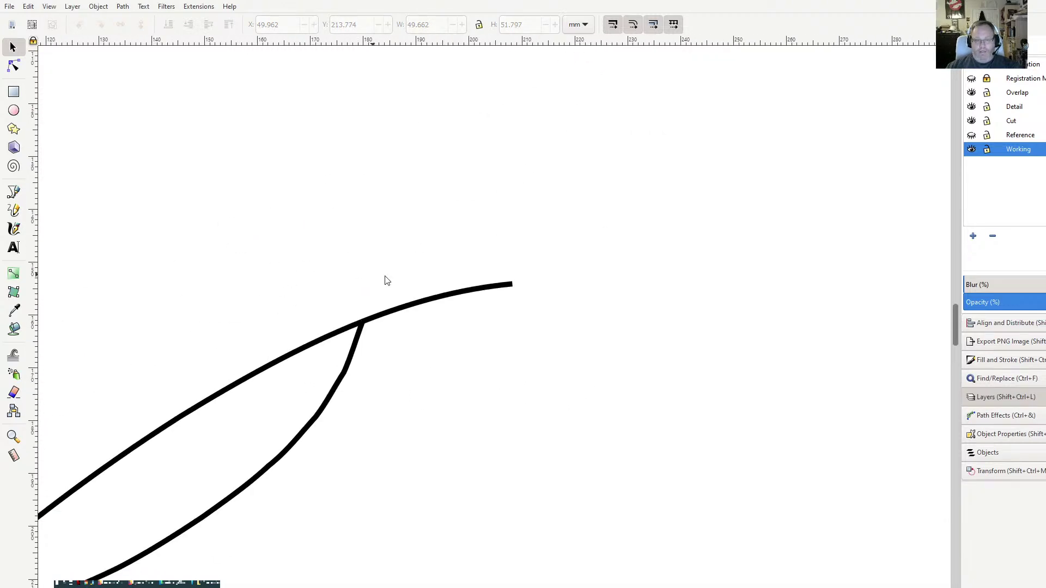
left_click(411, 310)
key("Delete")
- Join the end nodes of the two remaining curves at both tips to form one closed oval outline
scroll(688, 224, "down", 10)
scroll(688, 225, "left", 8)
scroll(671, 285, "left", 6)
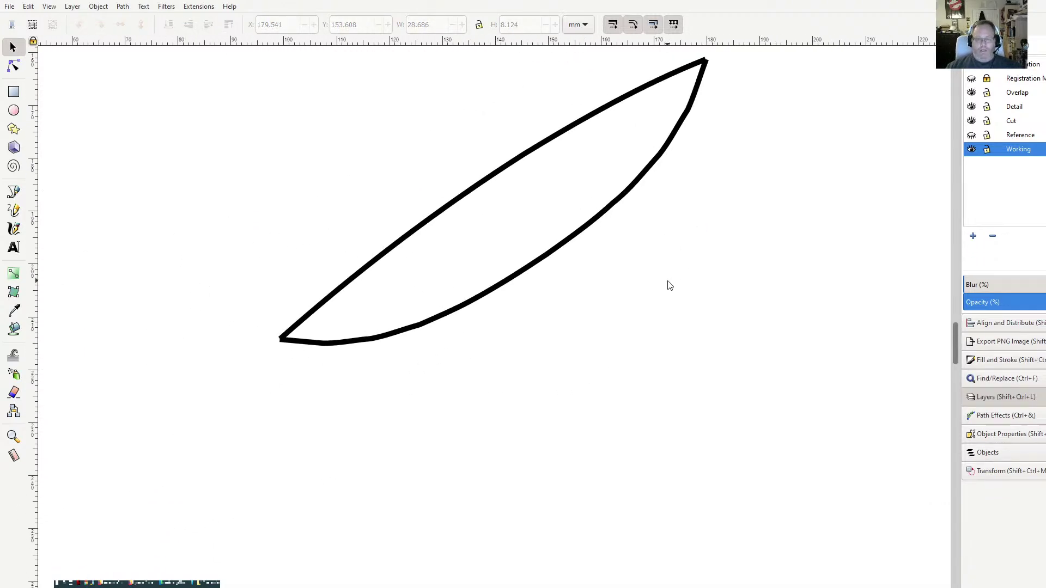
scroll(591, 315, "up", 5)
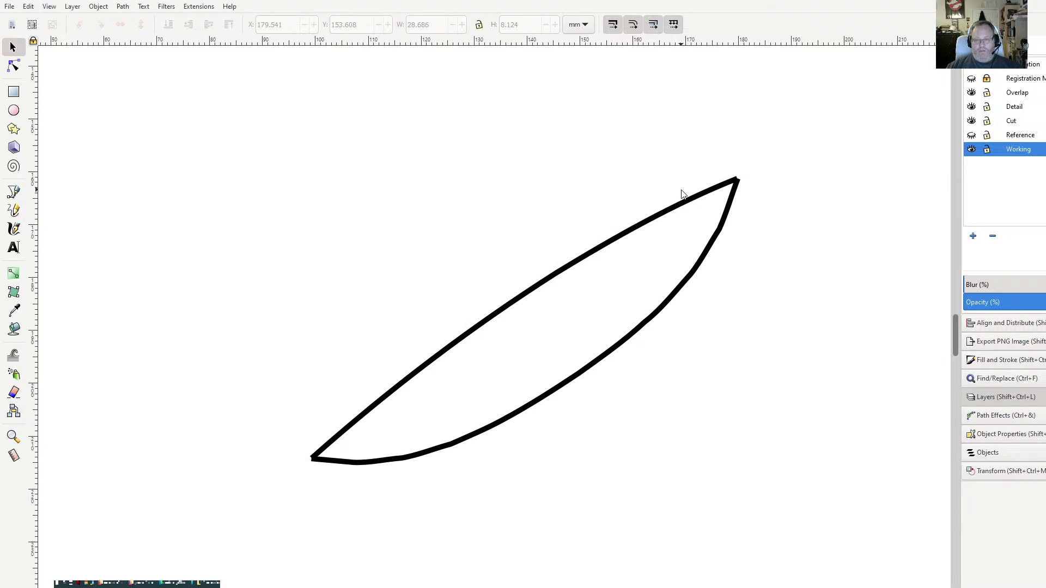
left_click(708, 253)
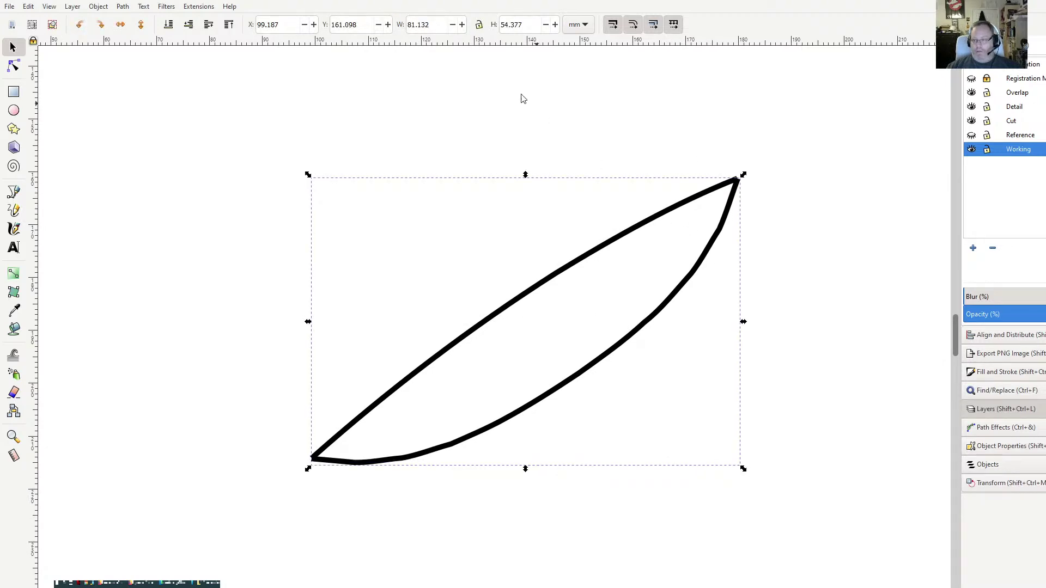
left_click(392, 177)
key("ctrl+a")
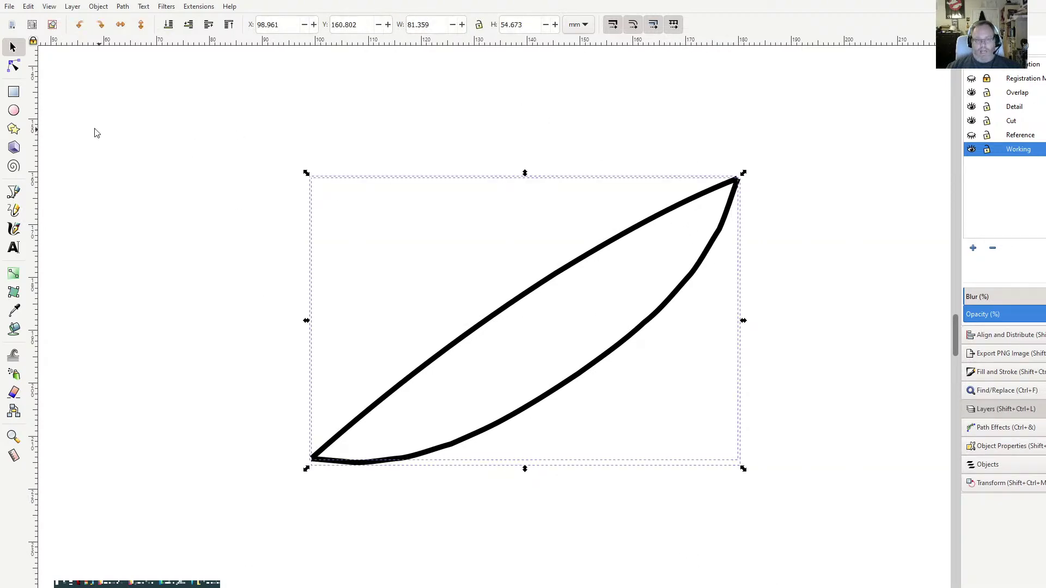
left_click(10, 65)
left_click_drag(158, 103, 824, 582)
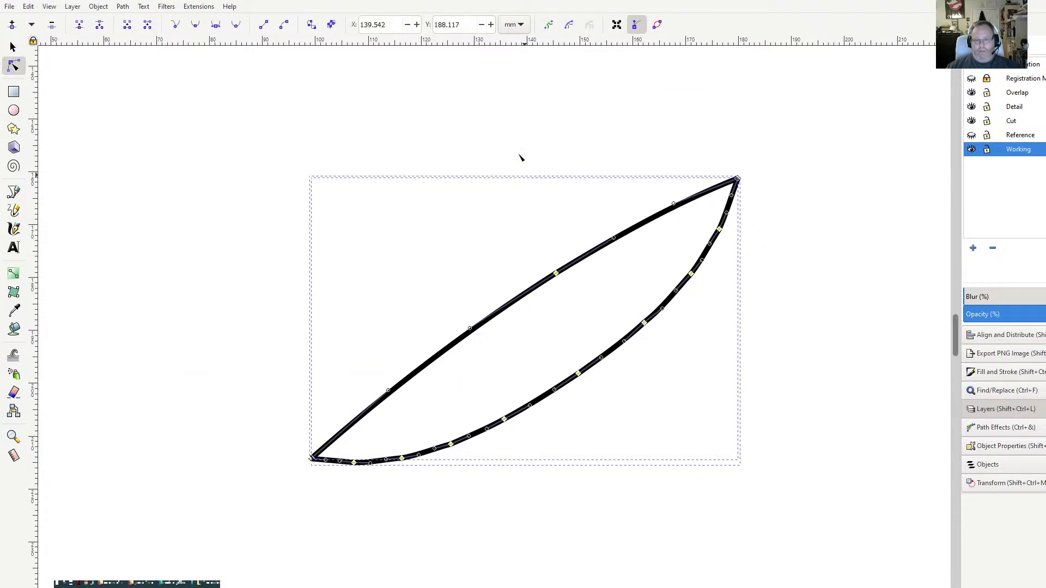
left_click(79, 24)
left_click(768, 201)
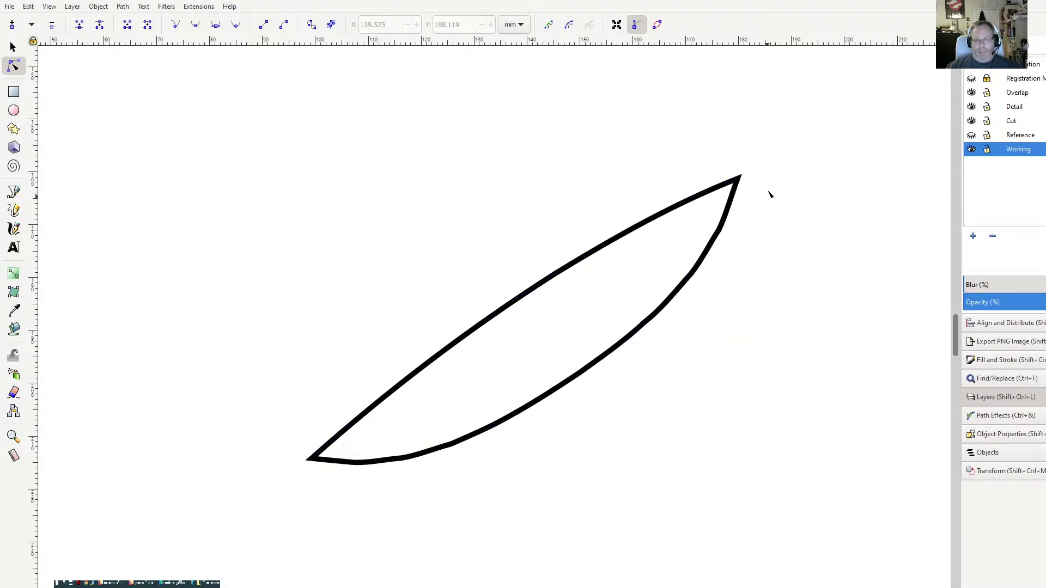
- Inspect the joined corners at the upper and lower tips of the closed outline
scroll(760, 180, "up", 3, "ctrl")
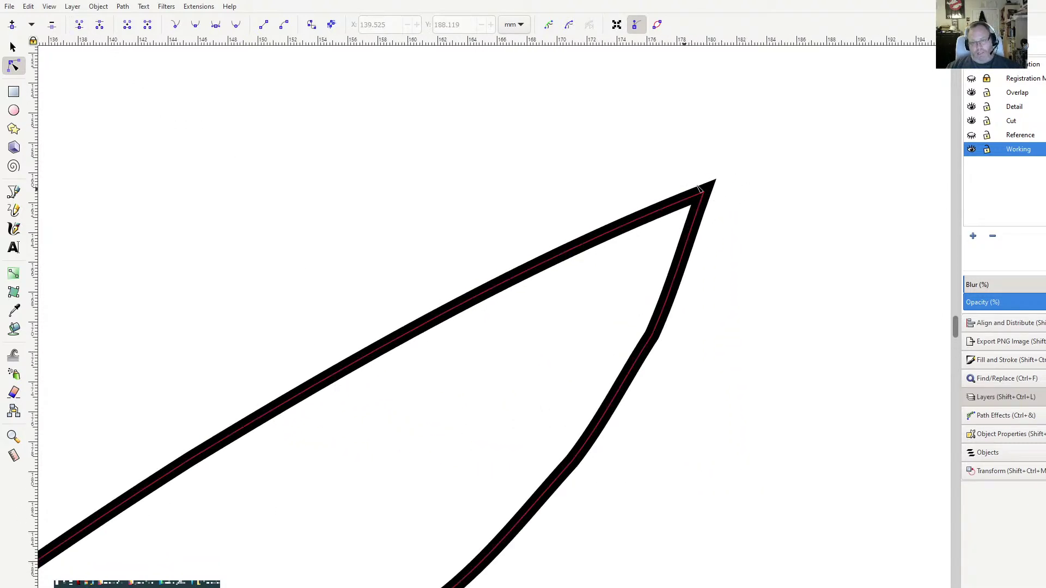
scroll(635, 194, "left", 10)
scroll(636, 194, "down", 3)
scroll(324, 346, "down", 6)
scroll(324, 346, "left", 3)
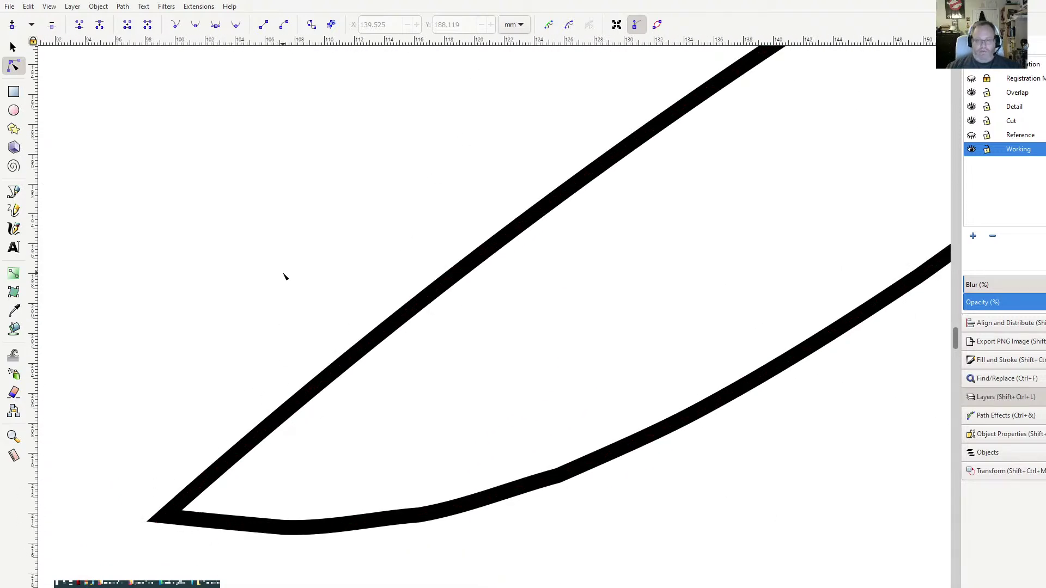
scroll(285, 275, "down", 5, "ctrl")
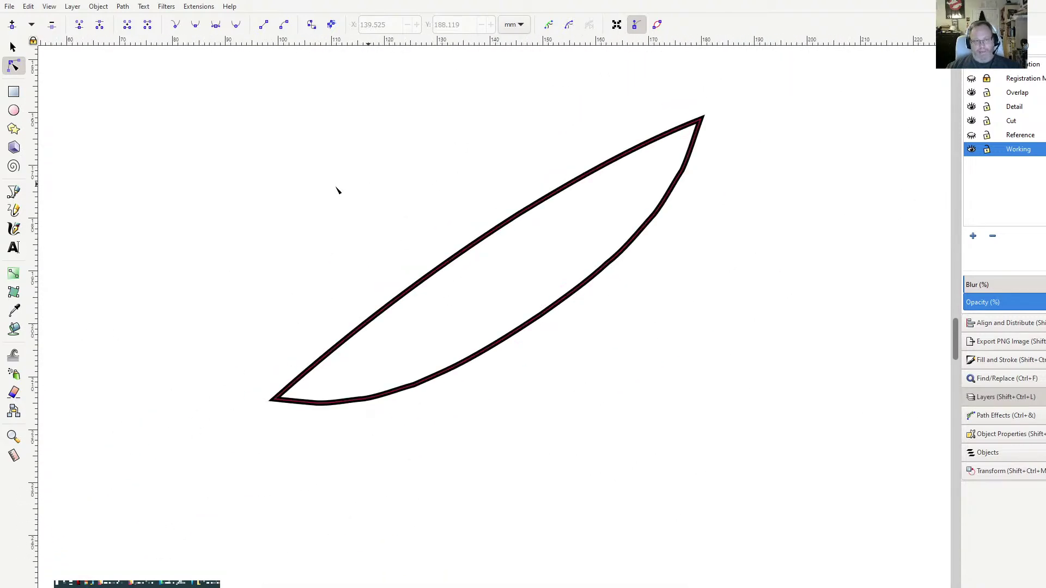
left_click(14, 47)
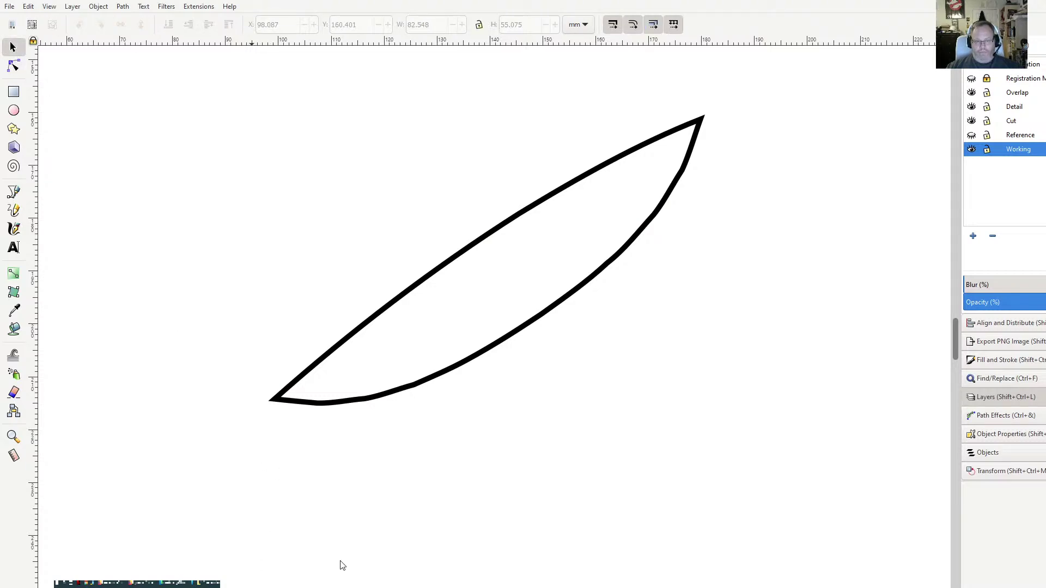
- Fill the closed oval outline with cyan and remove its stroke
left_click(407, 291)
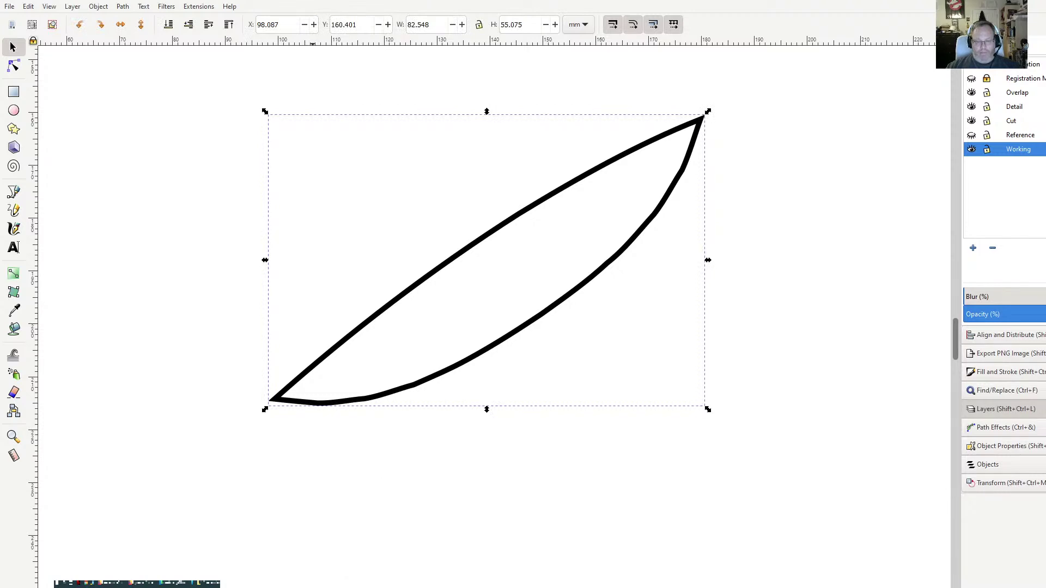
left_click(312, 587)
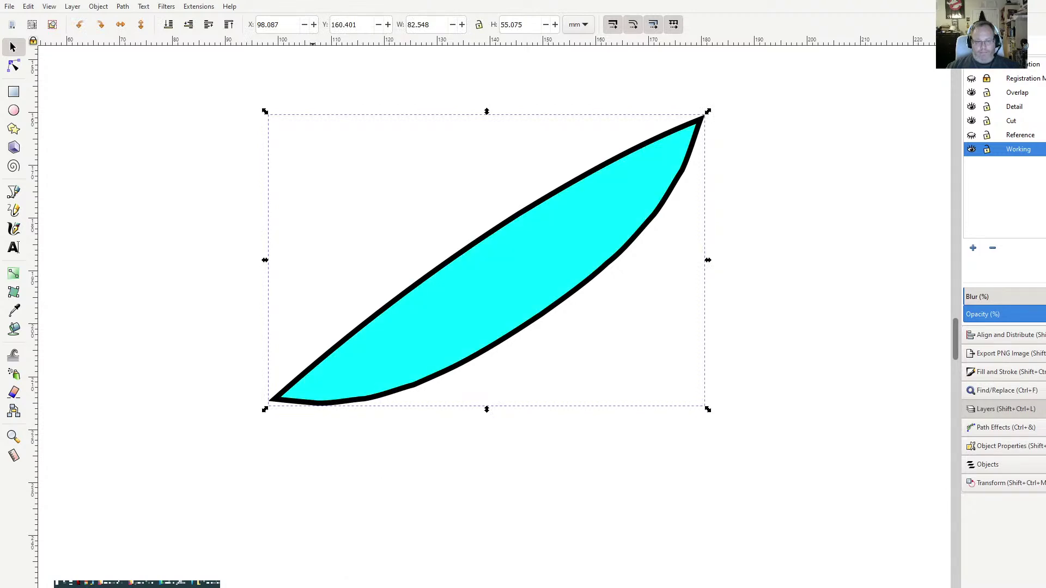
left_click(312, 587, "shift")
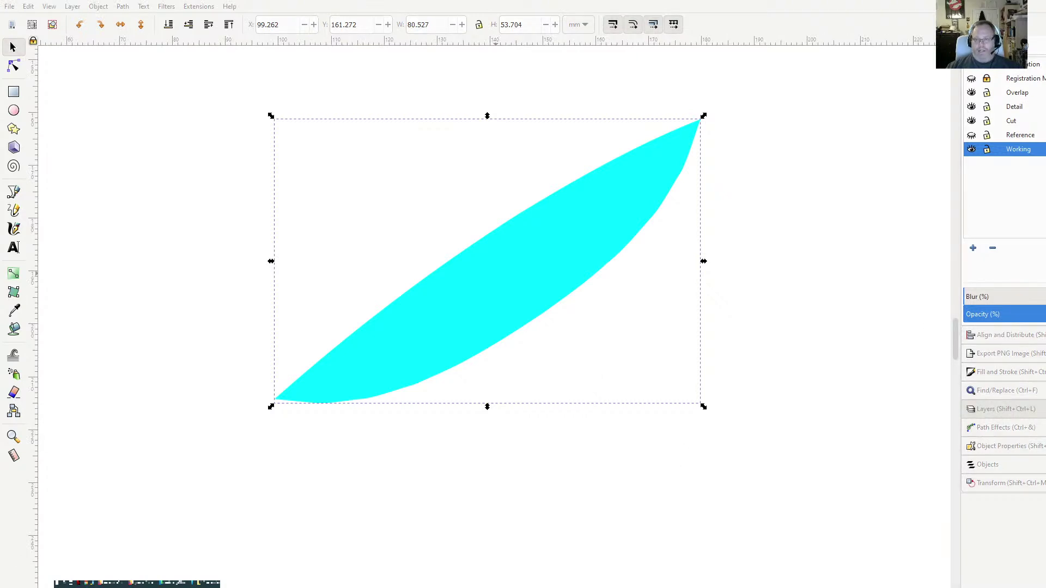
- Move the cyan oval to the Overlap layer, lock that layer, and set its opacity to 20%
left_click(1024, 94)
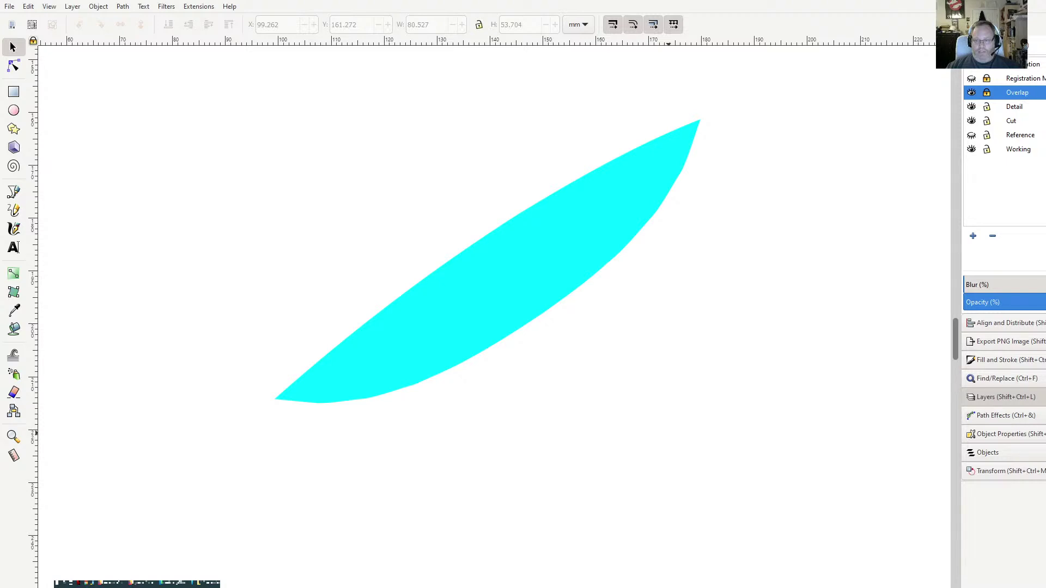
type("20")
key("Return")
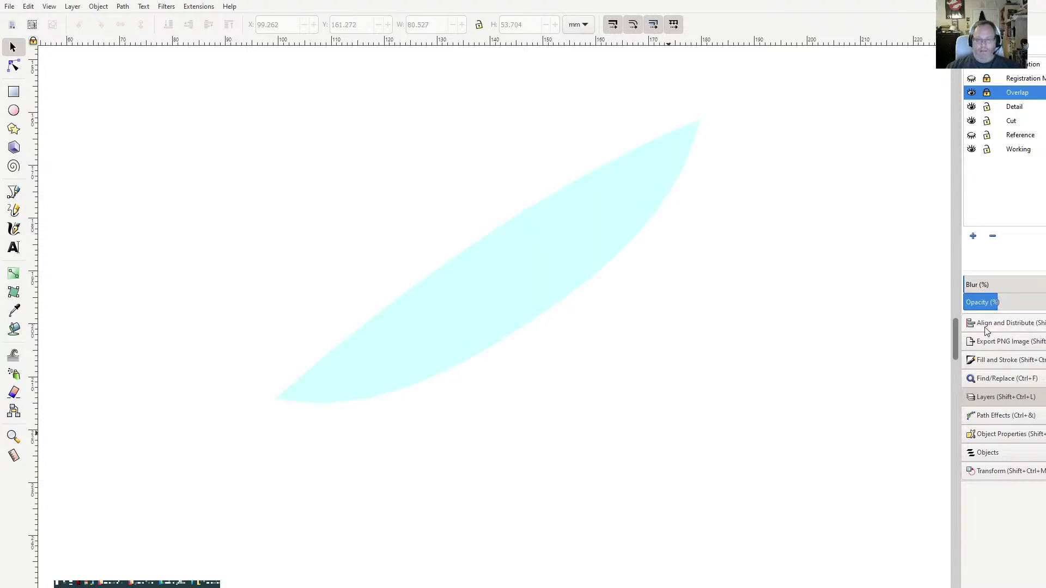
- Show the Reference layer so the pattern outline appears around the cyan overlap piece
scroll(659, 302, "down", 3)
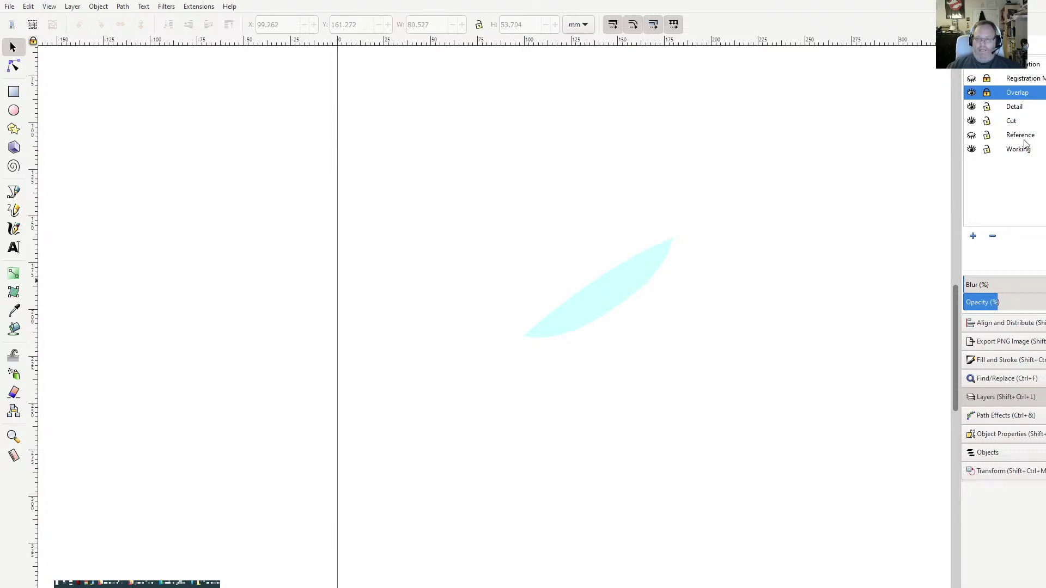
left_click(972, 135)
left_click_drag(757, 442, 474, 492)
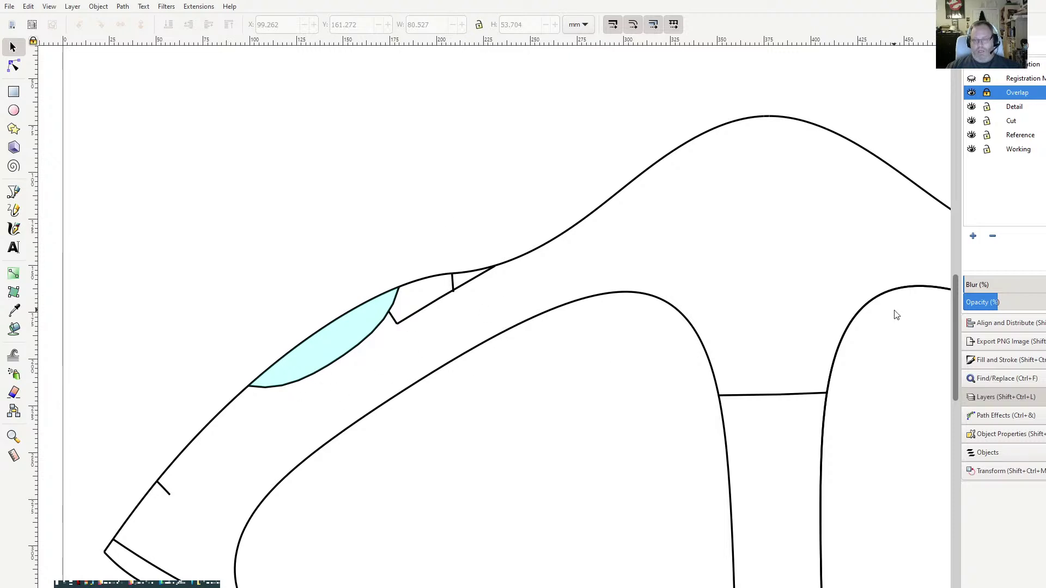
- Examine the overlap areas along both arms and the central strip, and check the whole pattern layout
left_click_drag(474, 444, 296, 325)
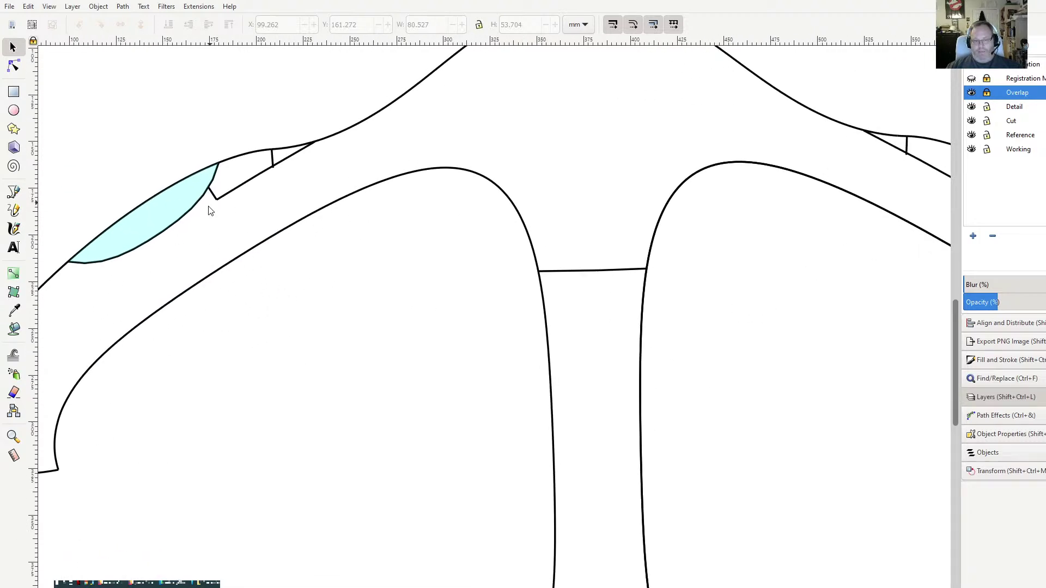
left_click_drag(413, 459, 306, 316)
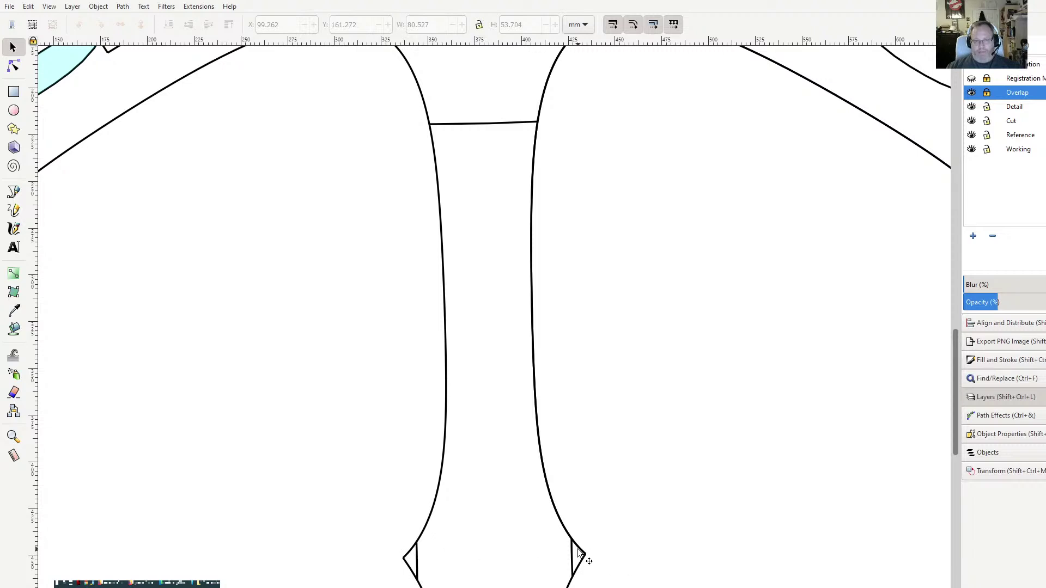
scroll(668, 490, "up", 8)
scroll(668, 490, "right", 5)
scroll(548, 429, "up", 4)
scroll(520, 366, "left", 20)
scroll(520, 366, "down", 7)
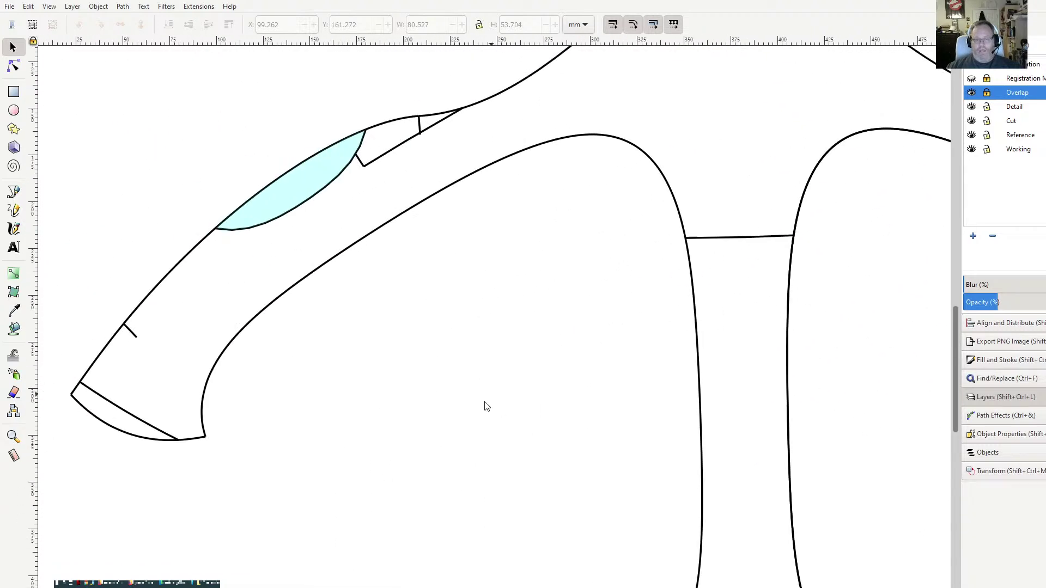
scroll(524, 357, "left", 2)
scroll(525, 356, "up", 2)
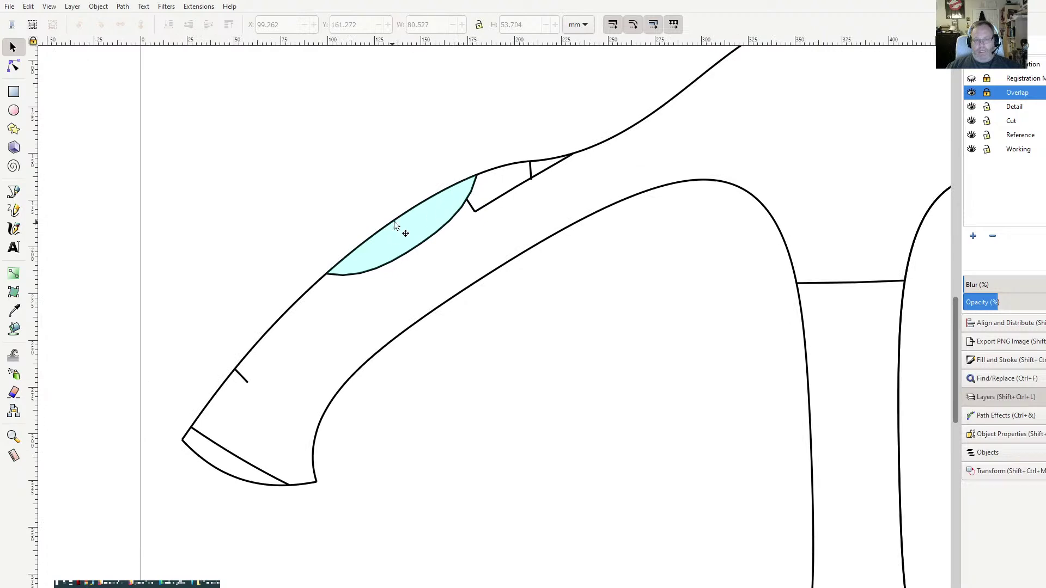
scroll(580, 436, "down", 8)
scroll(581, 436, "right", 10)
scroll(311, 254, "down", 2)
scroll(311, 254, "right", 2)
scroll(492, 322, "up", 7)
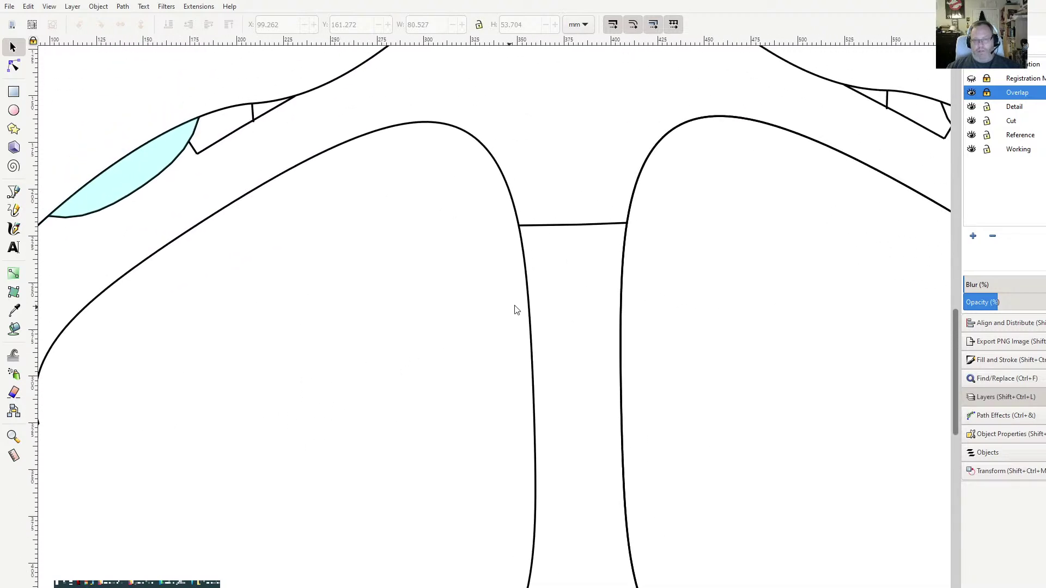
scroll(435, 313, "down", 2)
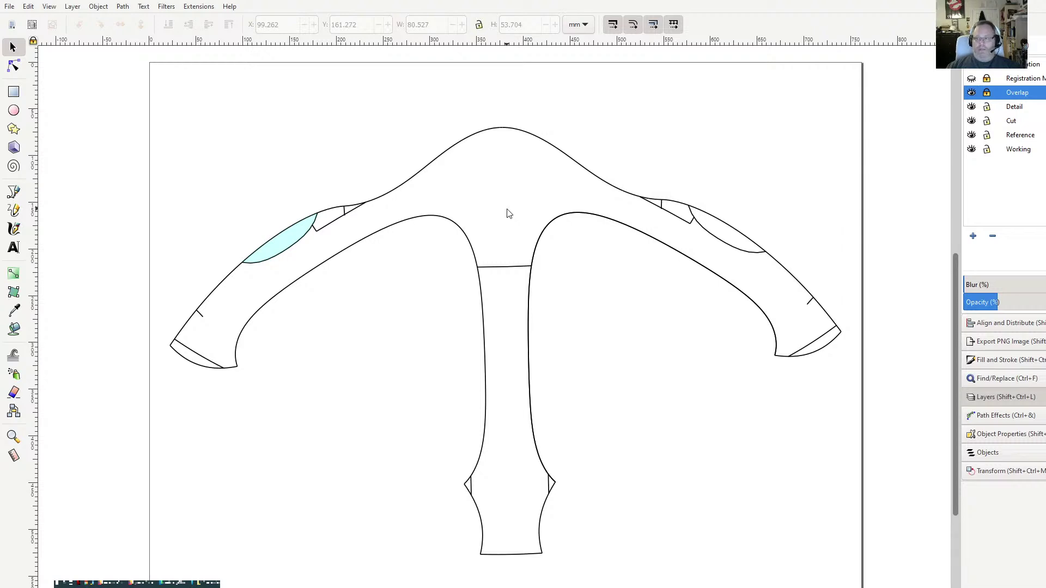
left_click(112, 584)
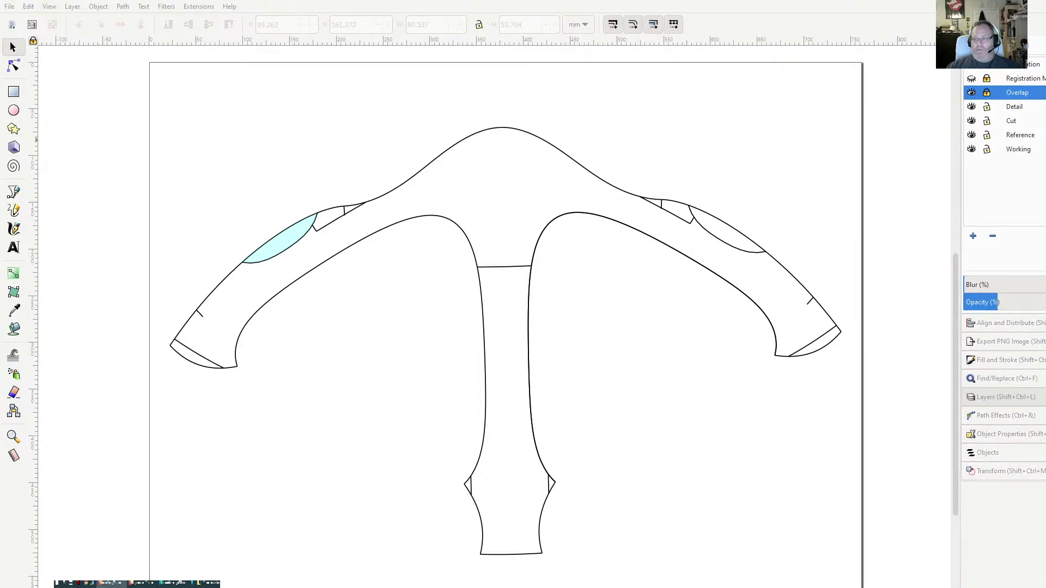